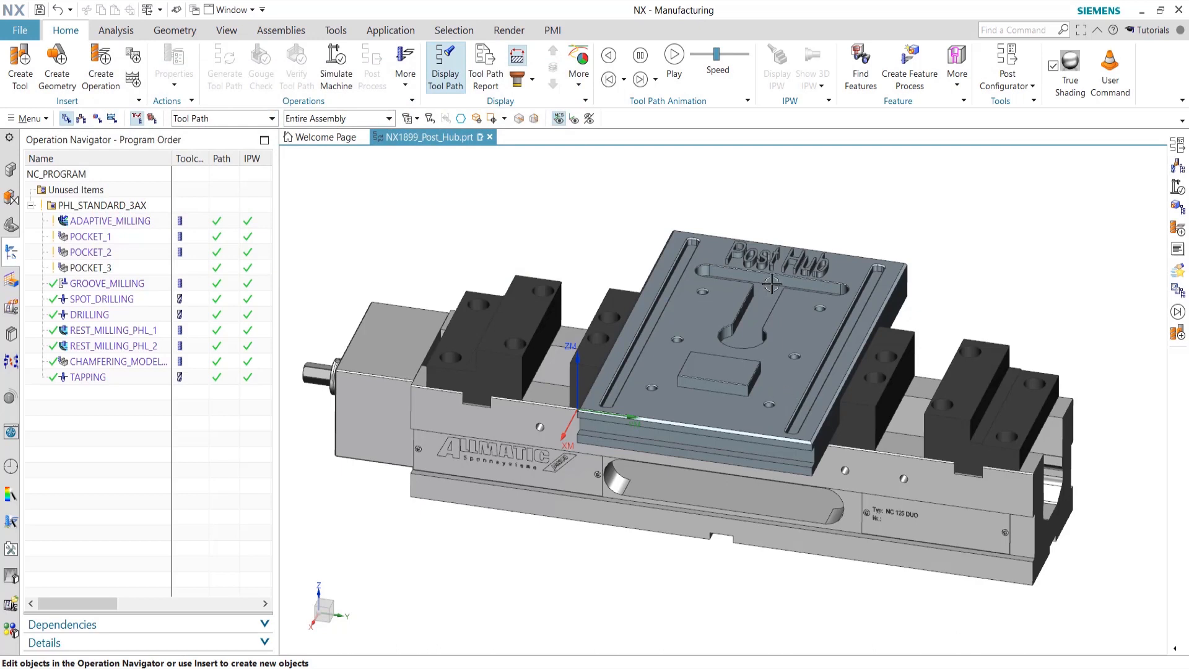
Start a new postprocessor in Post Configurator named HSM_Sinumerik
click(1009, 57)
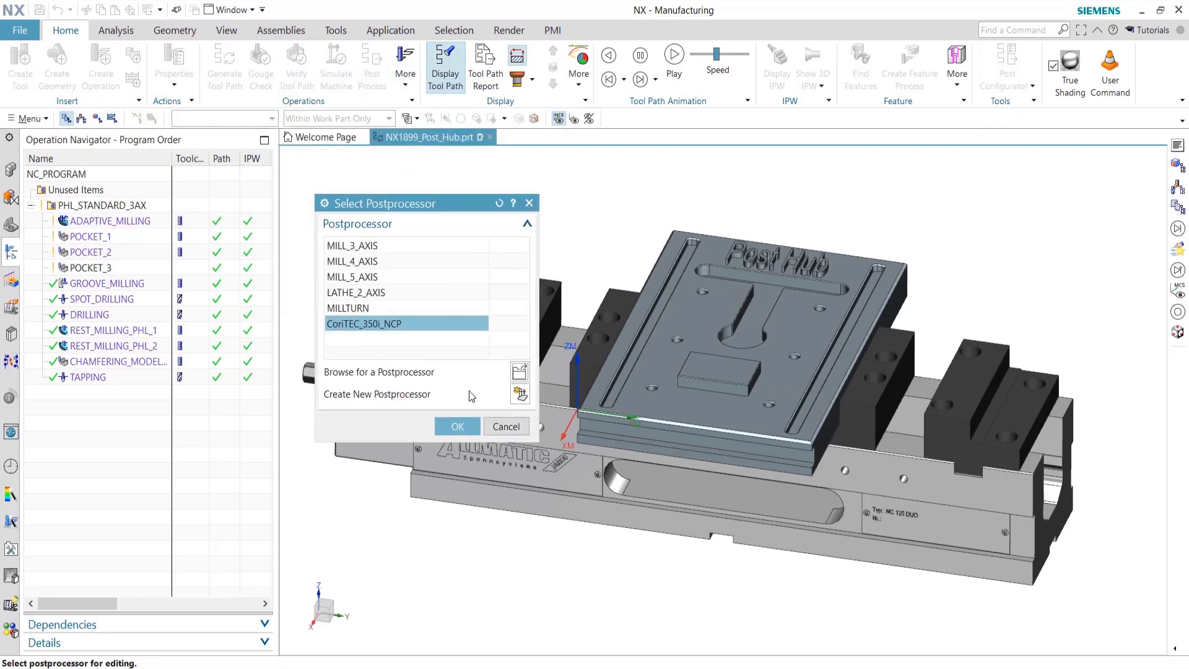
click(519, 393)
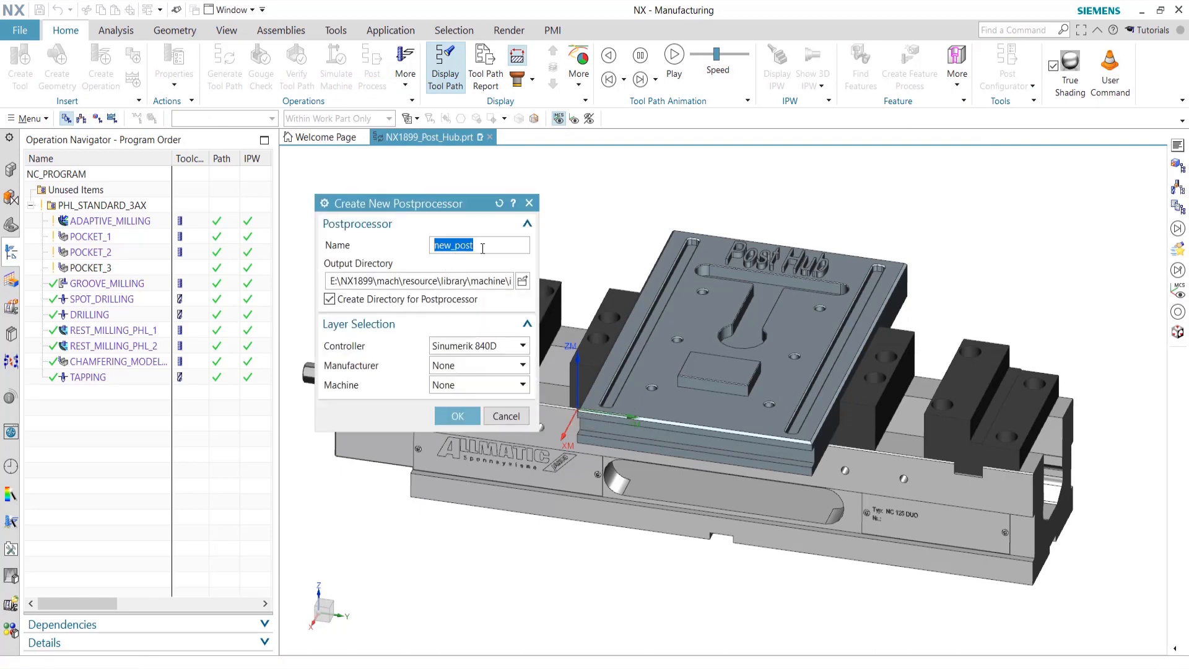
text(HSM_)
text(test)
key(BackSpace)
key(BackSpace)
key(BackSpace)
key(BackSpace)
text(Sinumerik)
Set the postprocessor output directory to E:\
click(522, 281)
click(819, 214)
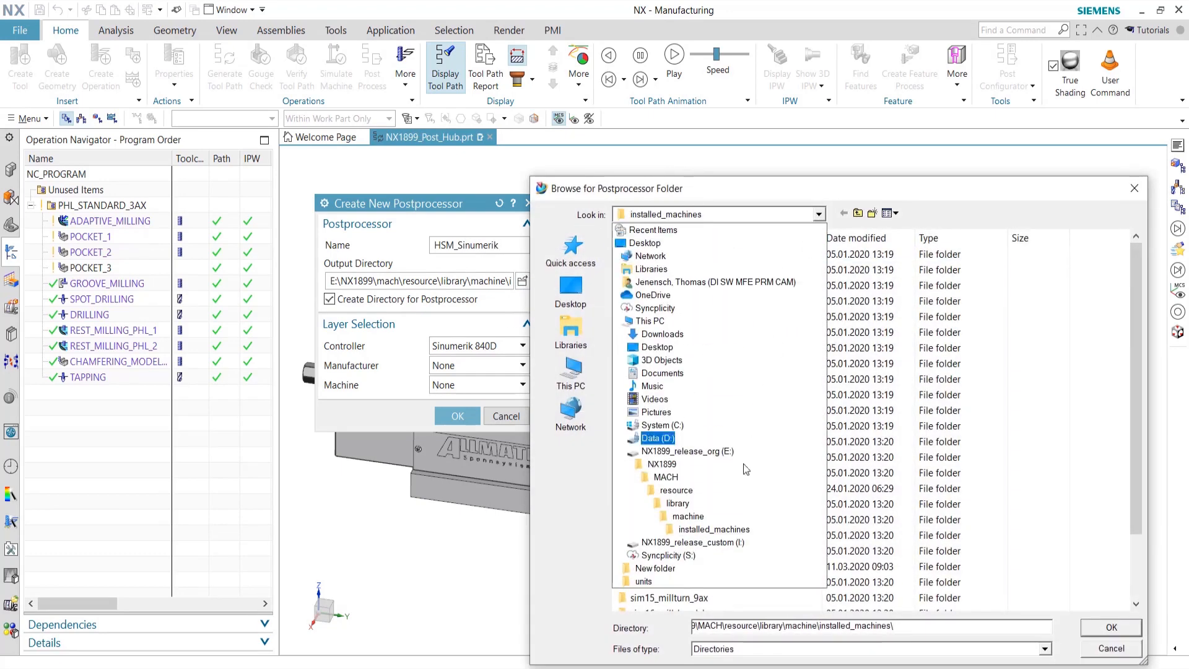
click(730, 458)
click(1111, 627)
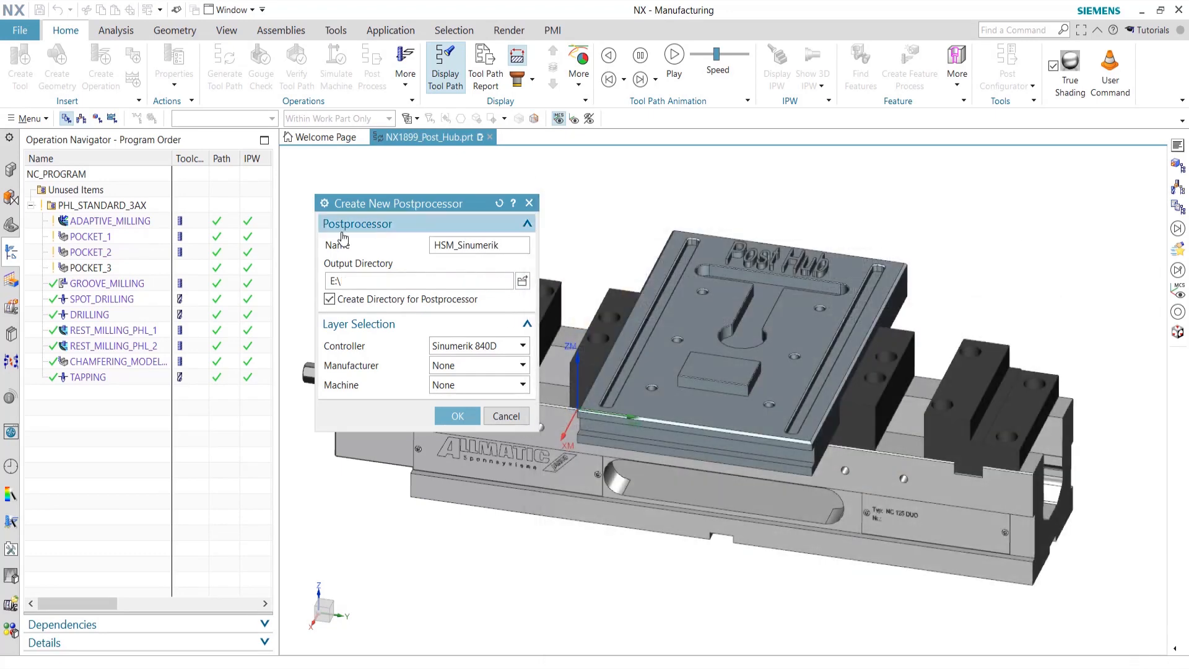
Choose manufacturer Sinumerik OOTB and machine Sinumerik Sample Machine Level, then create the post
click(500, 370)
click(475, 397)
click(482, 385)
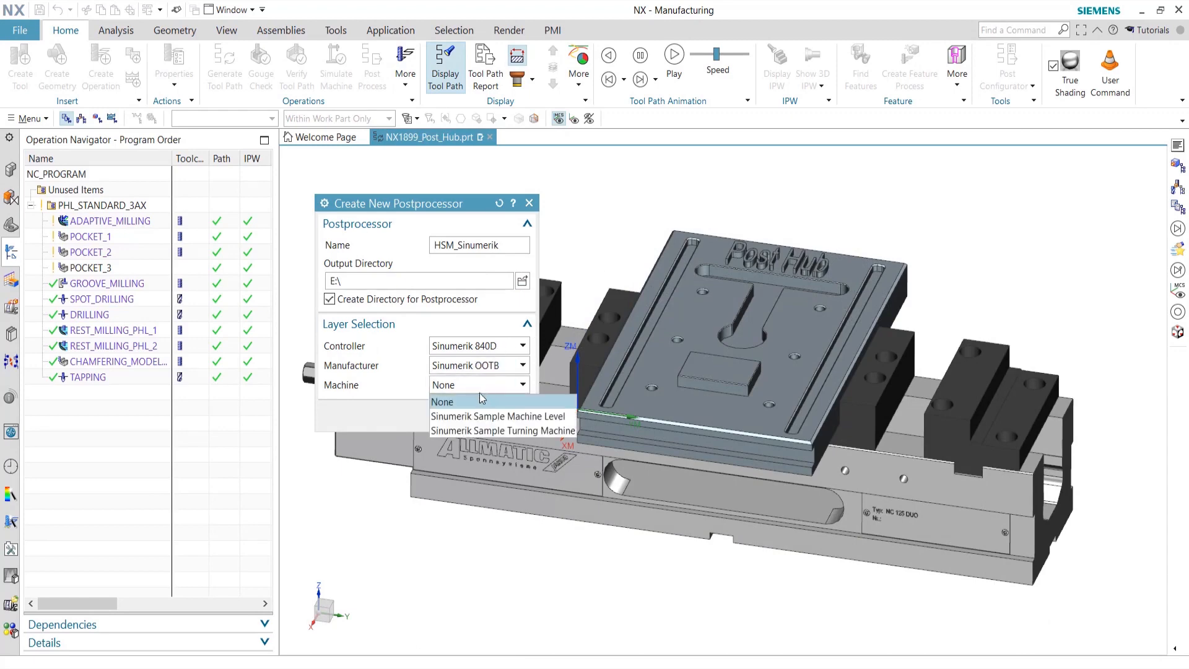
click(504, 416)
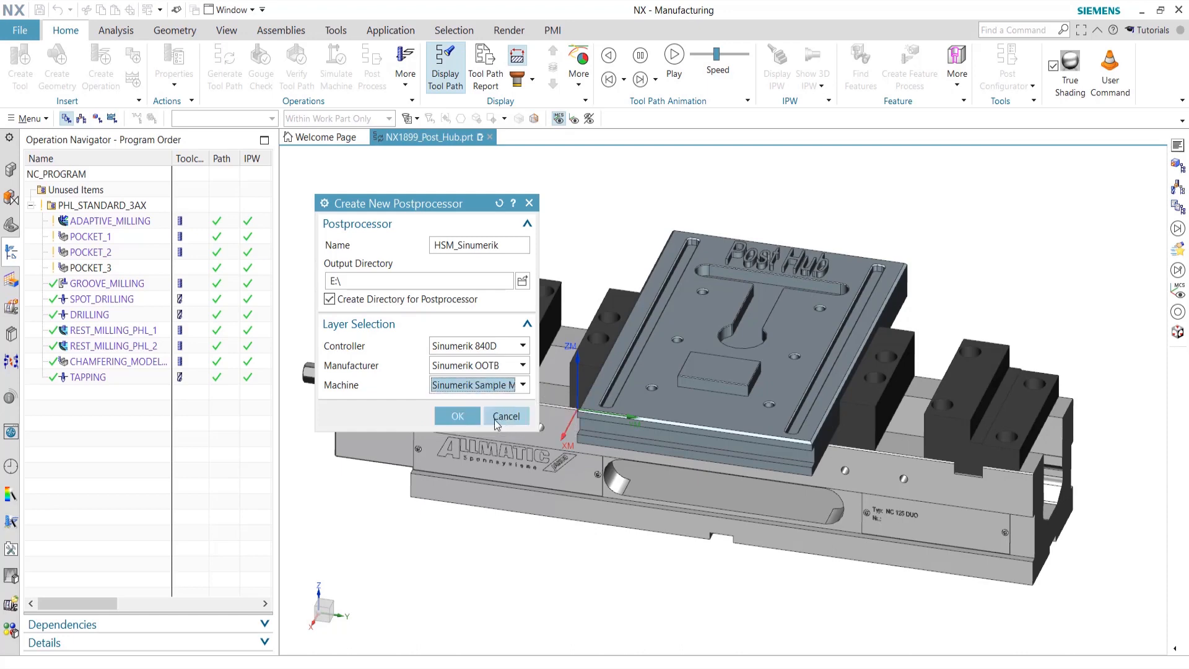
click(458, 416)
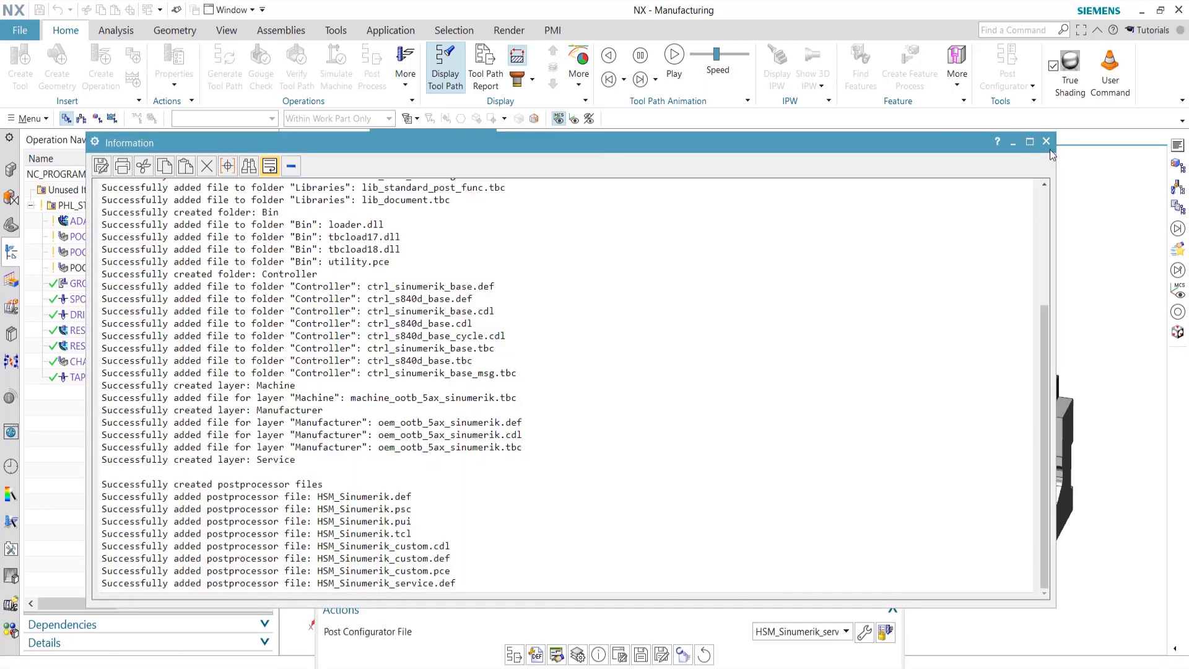
Close the creation log, move the Post Configurator up, and select ADAPTIVE_MILLING
click(1045, 143)
drag(663, 199, 625, 76)
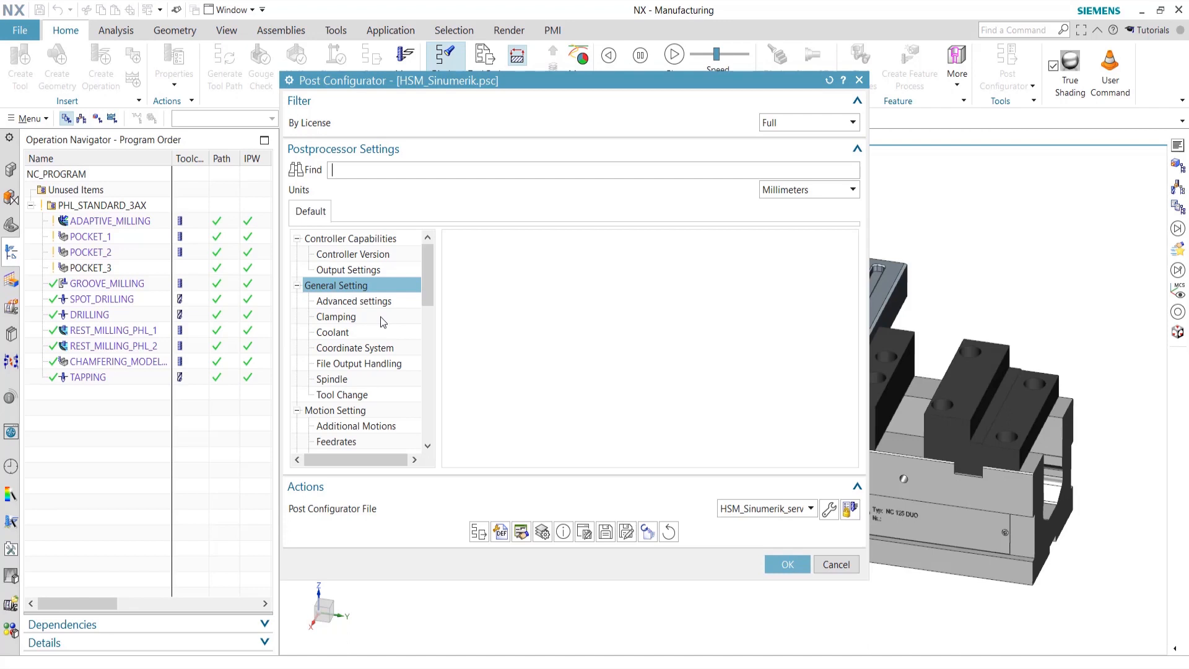
click(122, 223)
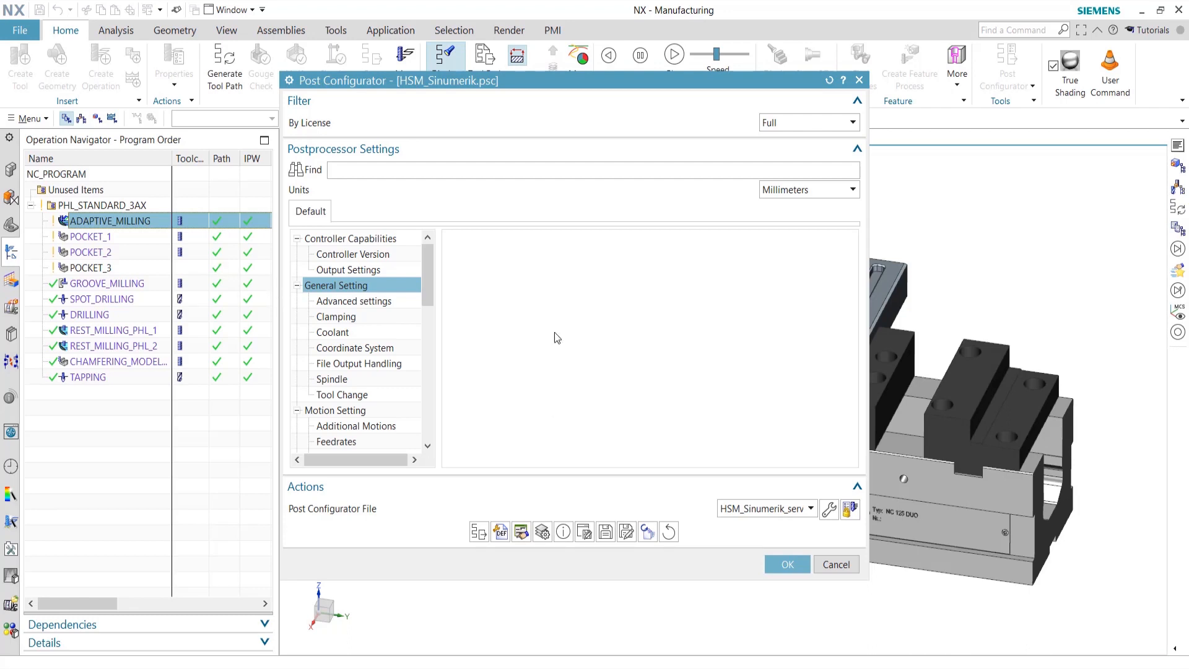
Post ADAPTIVE_MILLING with HSM_Sinumerik and highlight CYCLE832(_camtolerance,1,1) on line N170
click(479, 532)
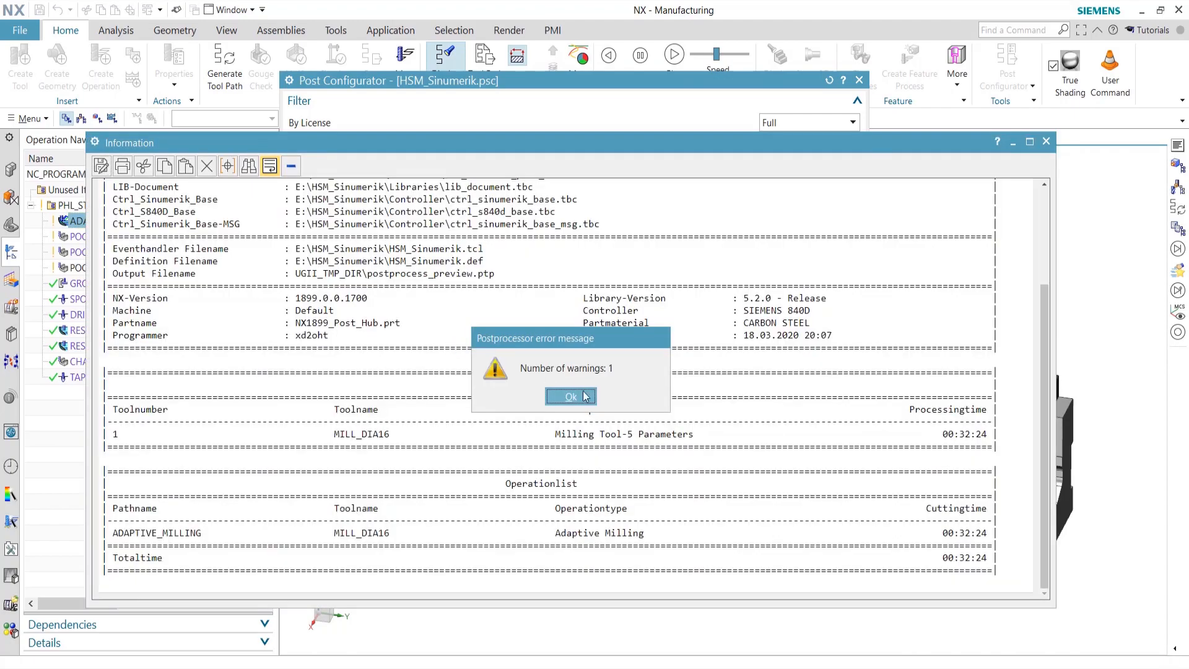
click(578, 407)
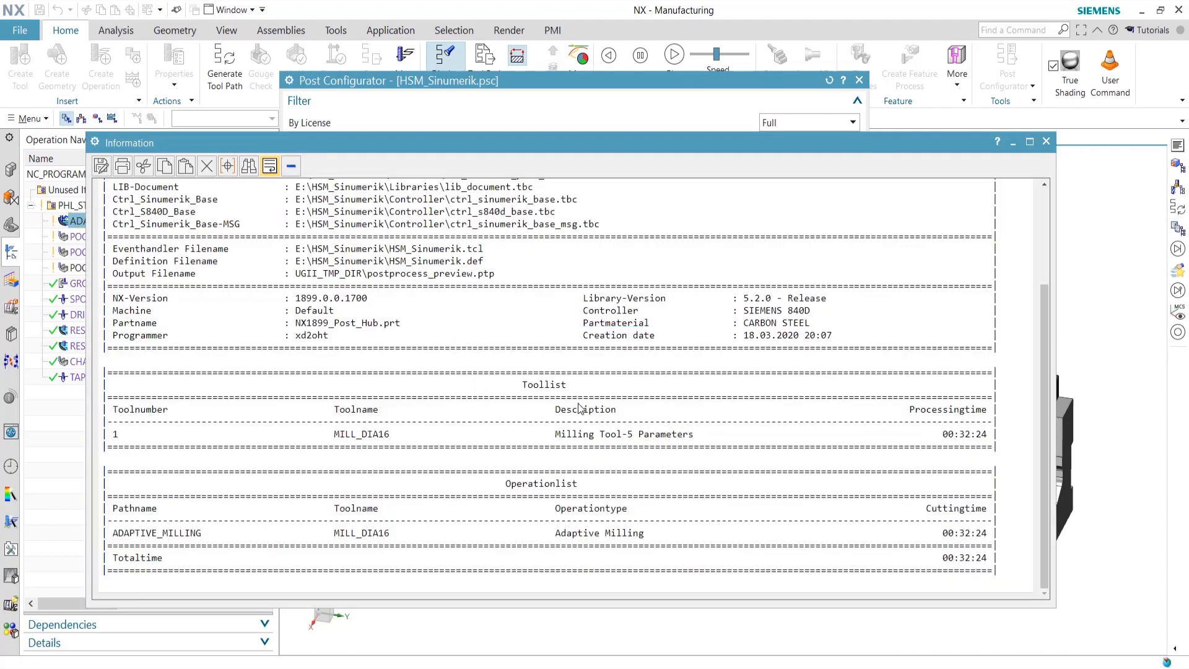
drag(1044, 581, 1032, 199)
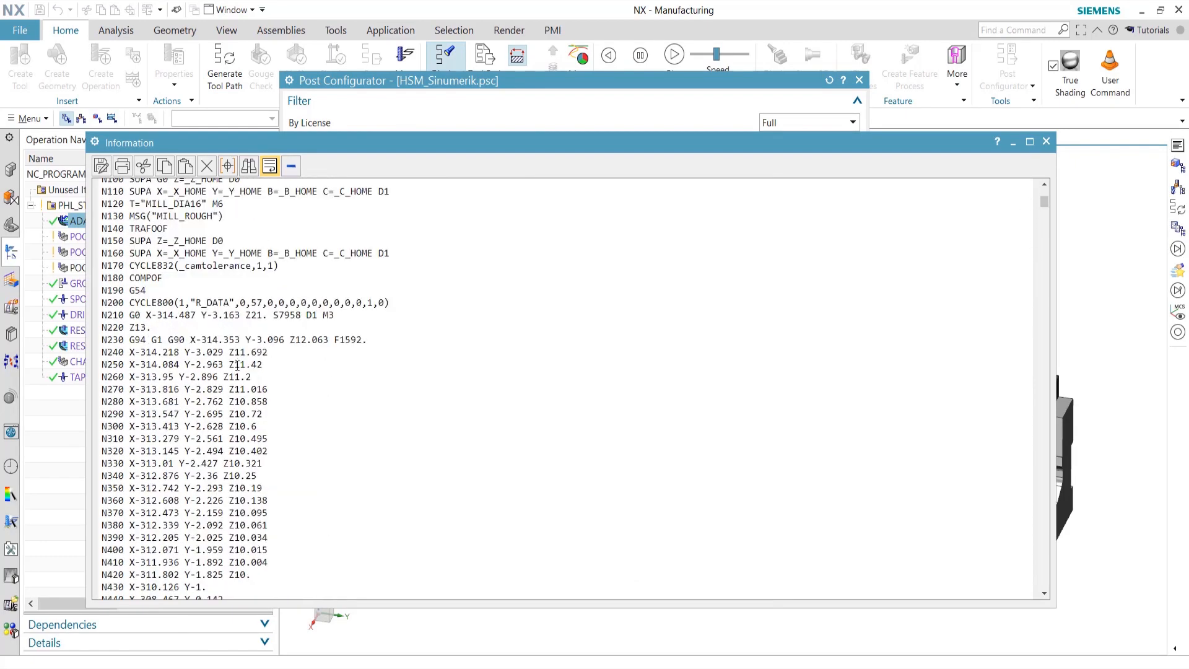
scroll(238, 363, up, 2)
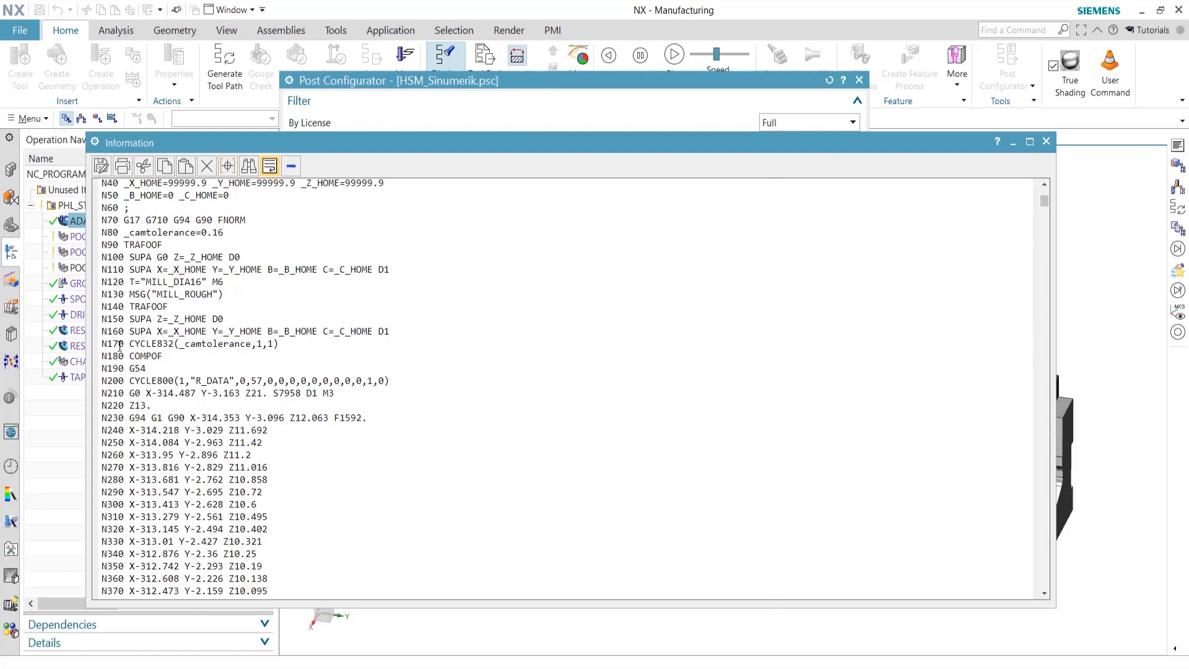
drag(129, 344, 292, 346)
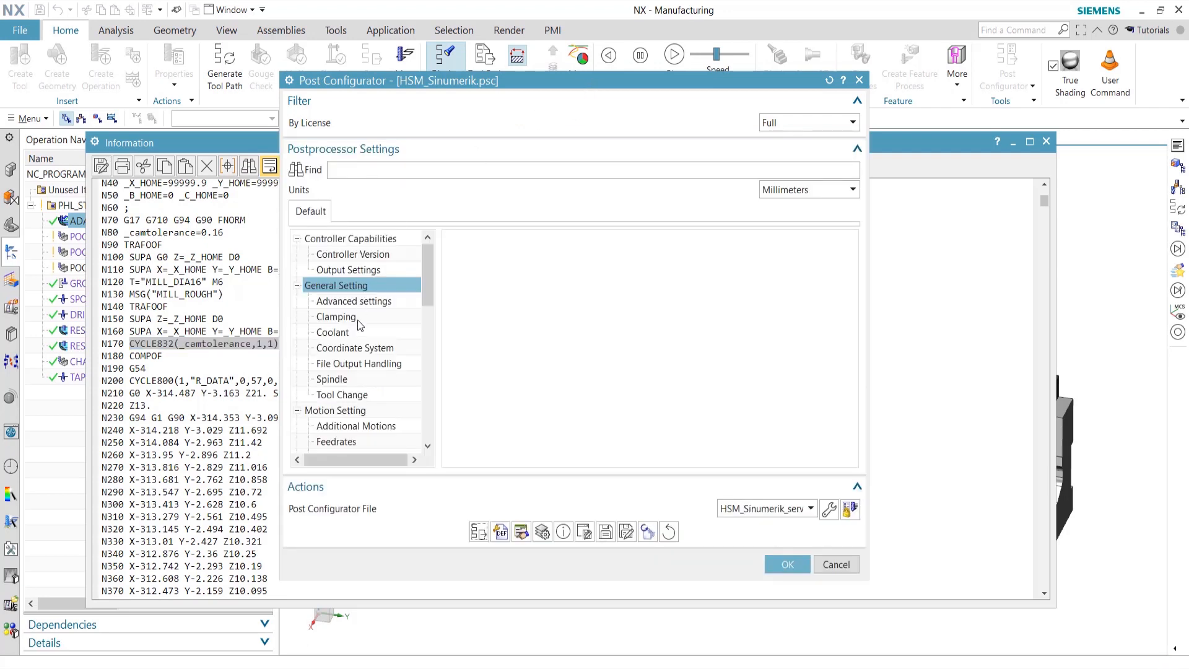
Set the controller to Solutionline version V4.7, save the post, and close the old listing
click(348, 255)
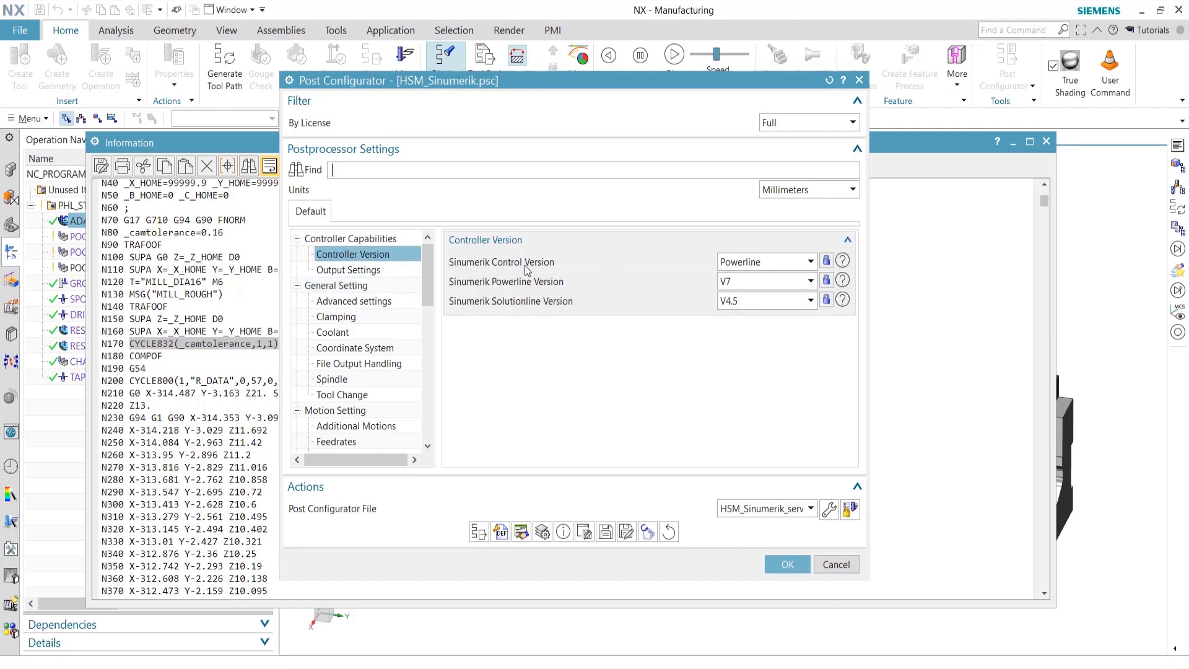
click(782, 264)
click(759, 294)
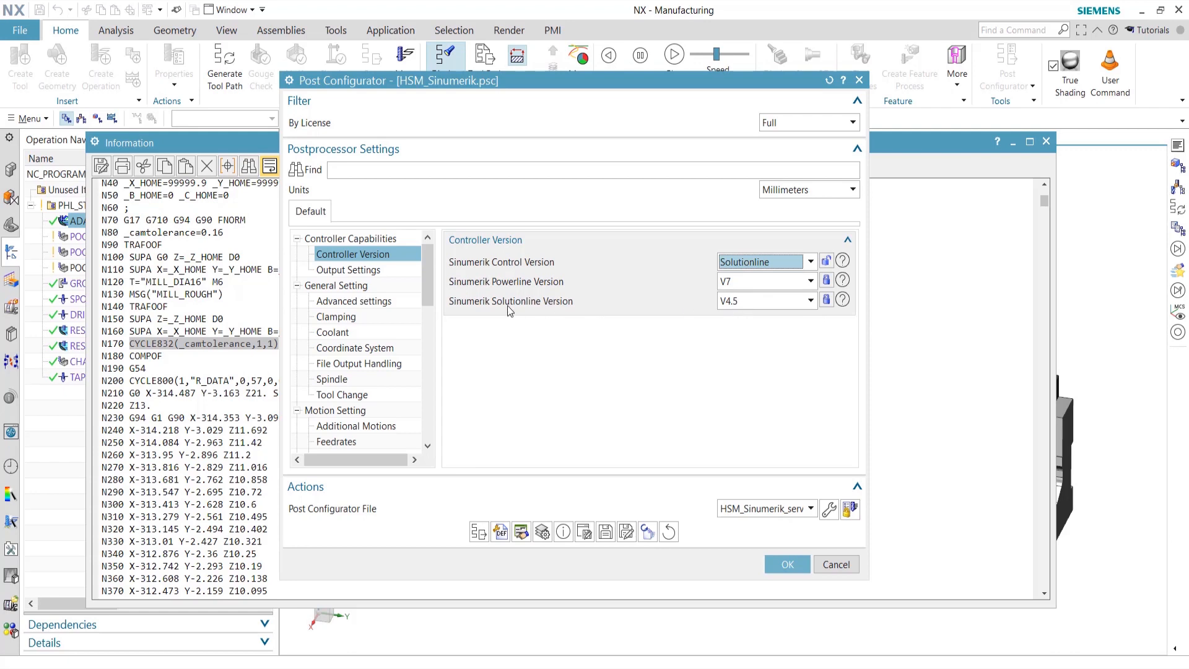
click(748, 302)
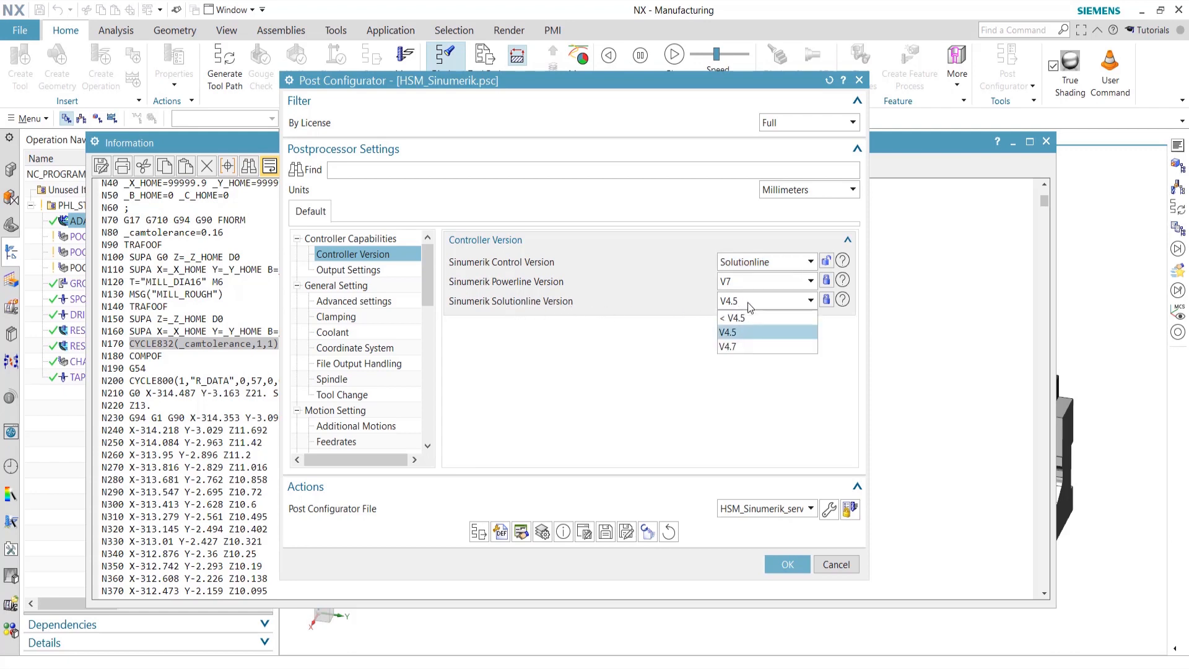
click(733, 346)
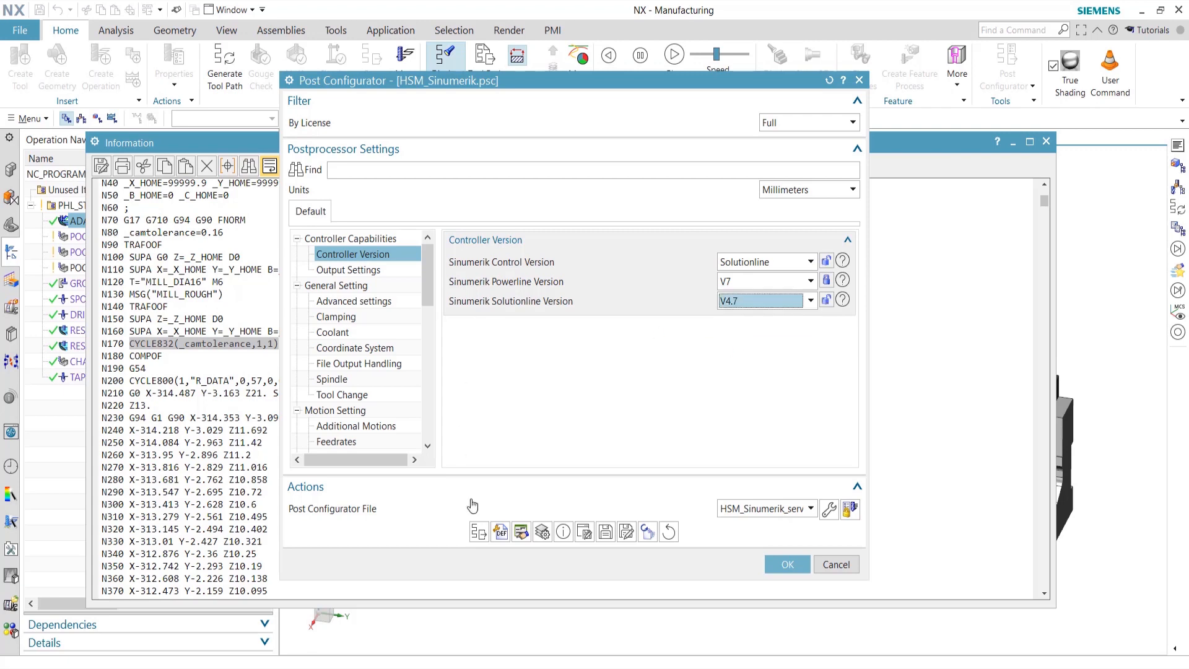
click(605, 534)
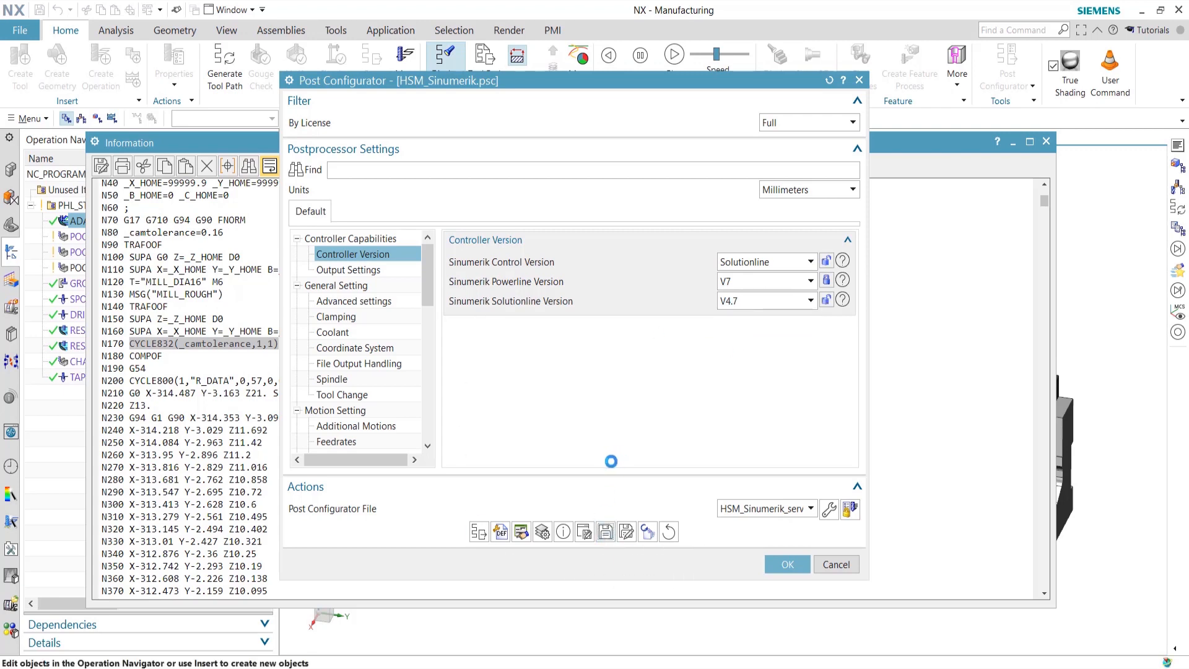
click(1046, 141)
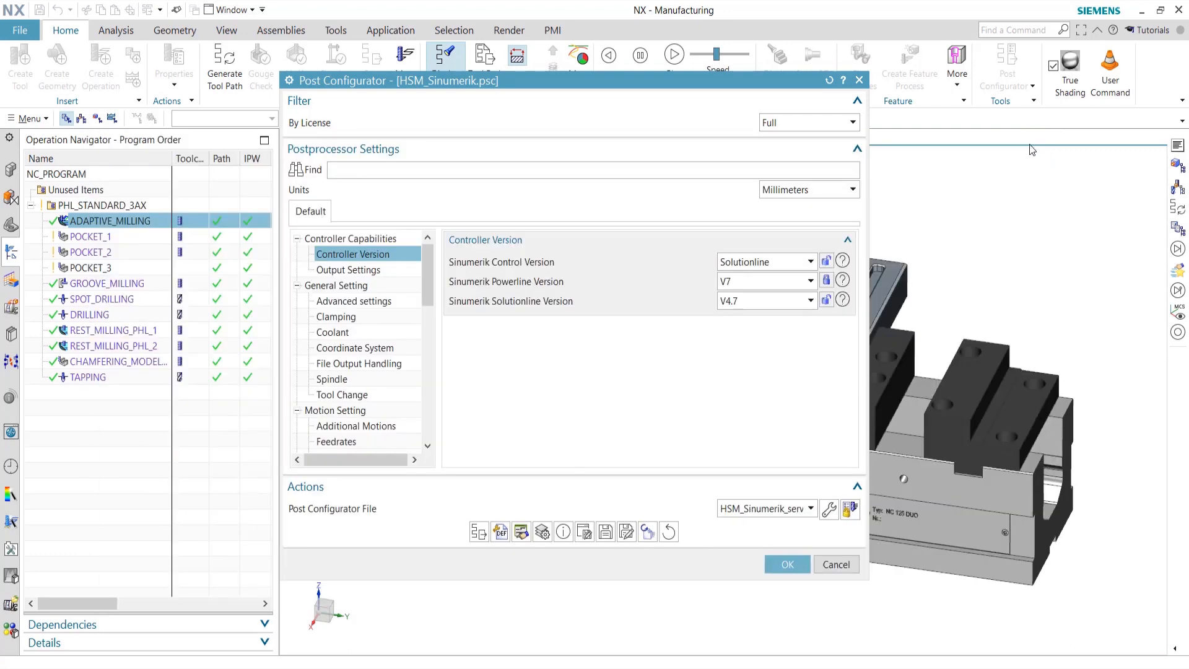
Repost POCKET_1 and highlight _FINISH in the N170 CYCLE832(_camtolerance,_FINISH,1) line
click(102, 239)
click(479, 531)
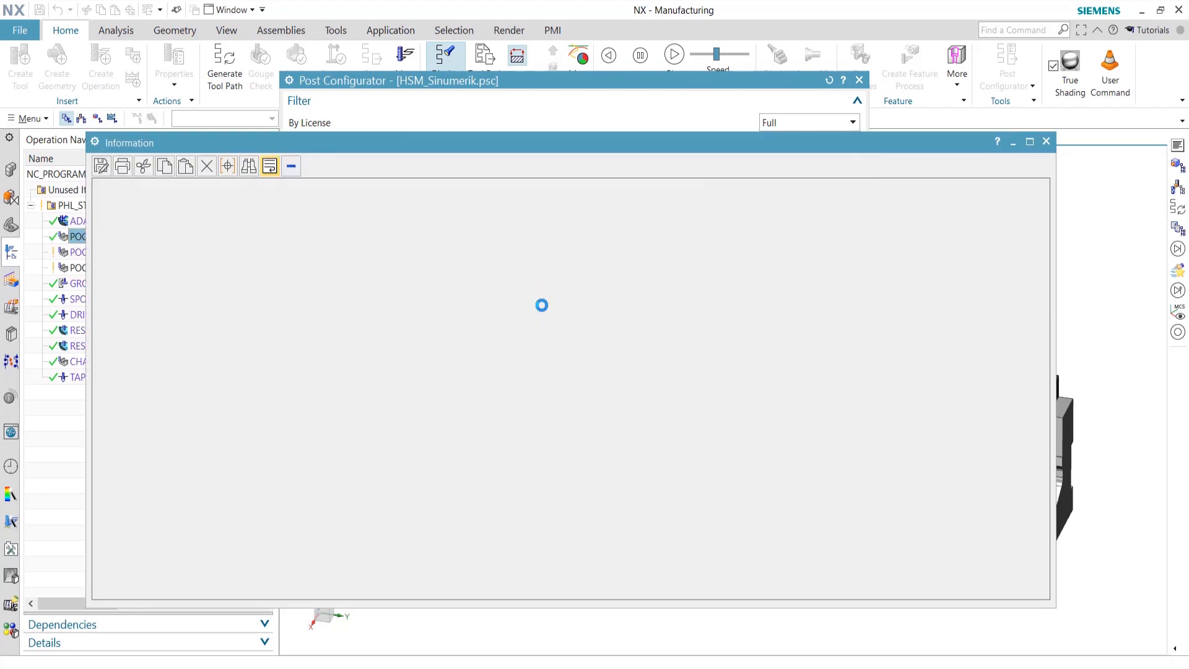
scroll(548, 443, up, 6)
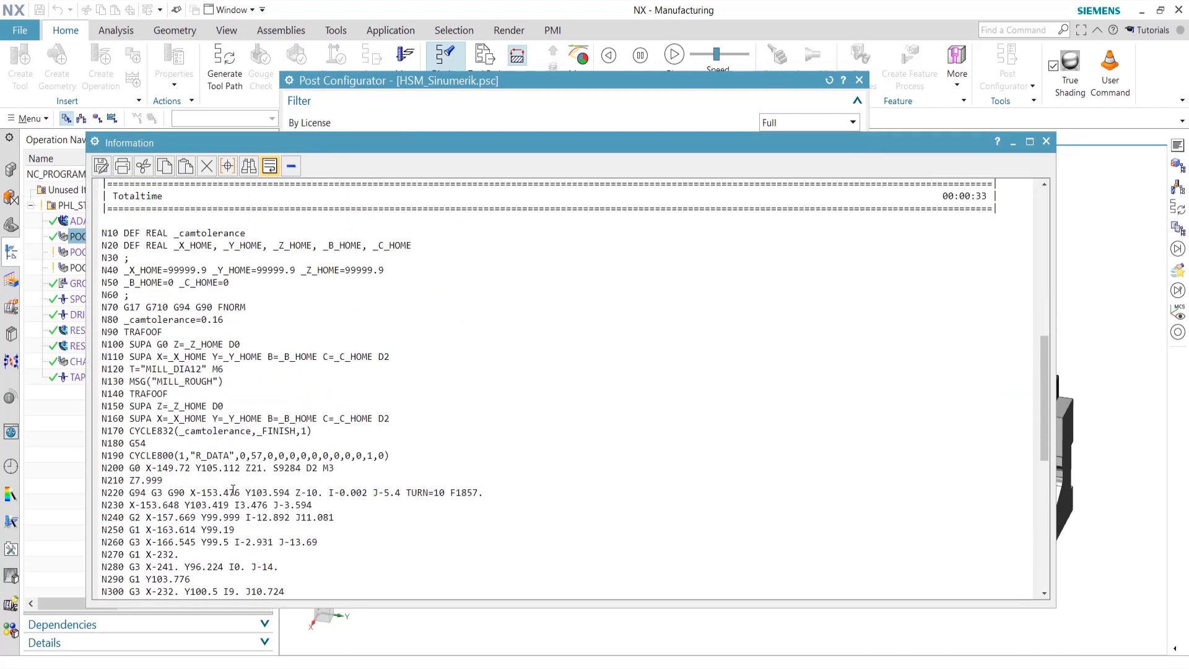
drag(255, 433, 95, 437)
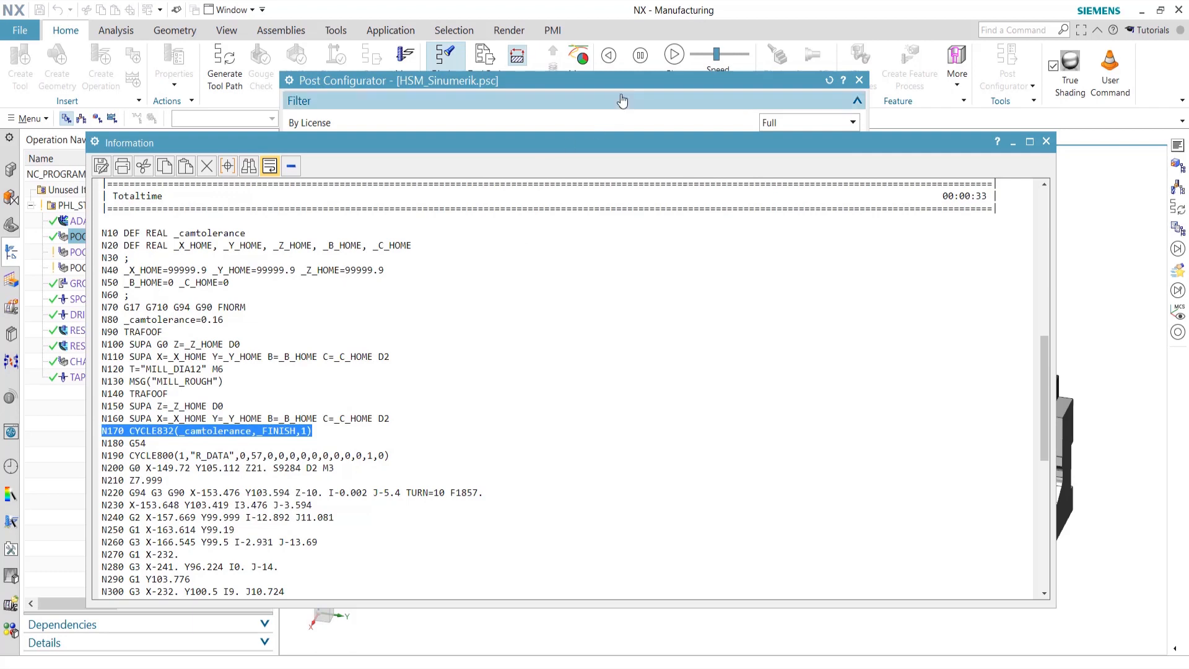
click(637, 83)
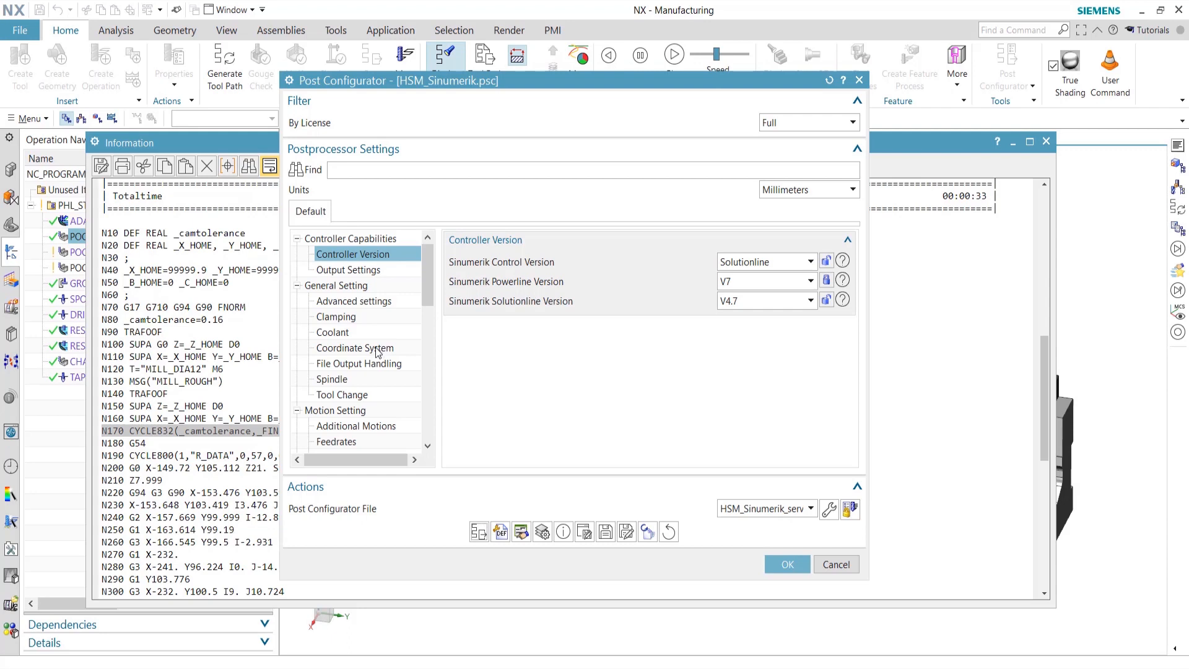
Close the NC listing and Post Configurator, then group operations by Machining Method View
scroll(379, 353, down, 6)
scroll(374, 364, up, 1)
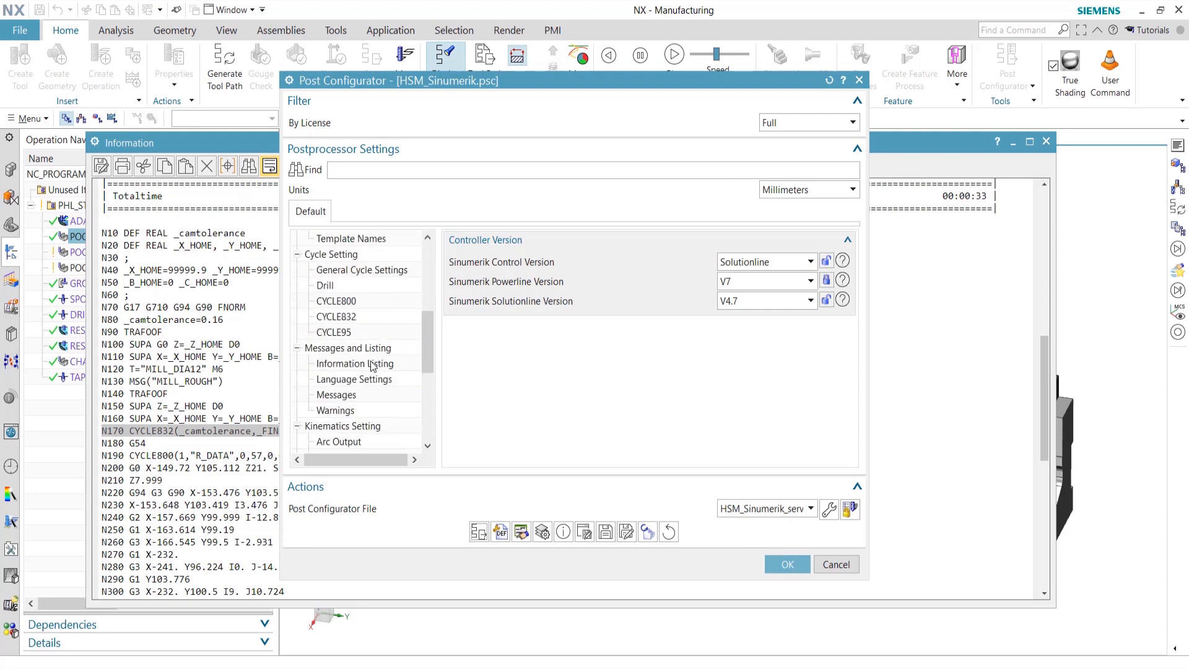
click(359, 318)
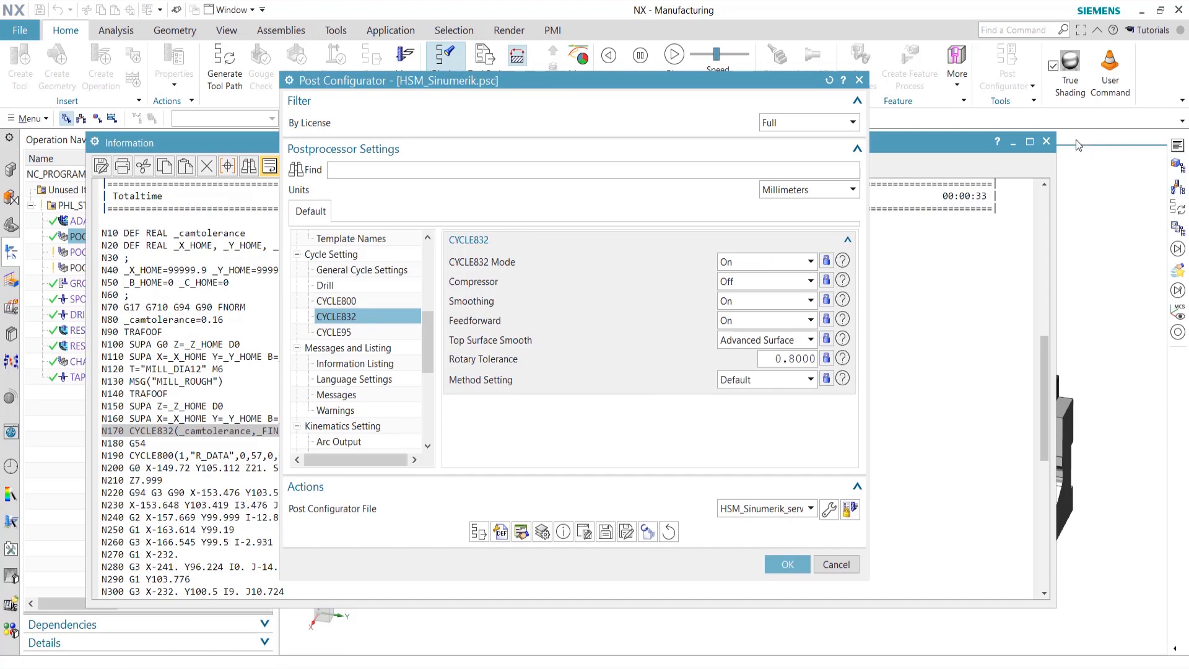
click(1046, 141)
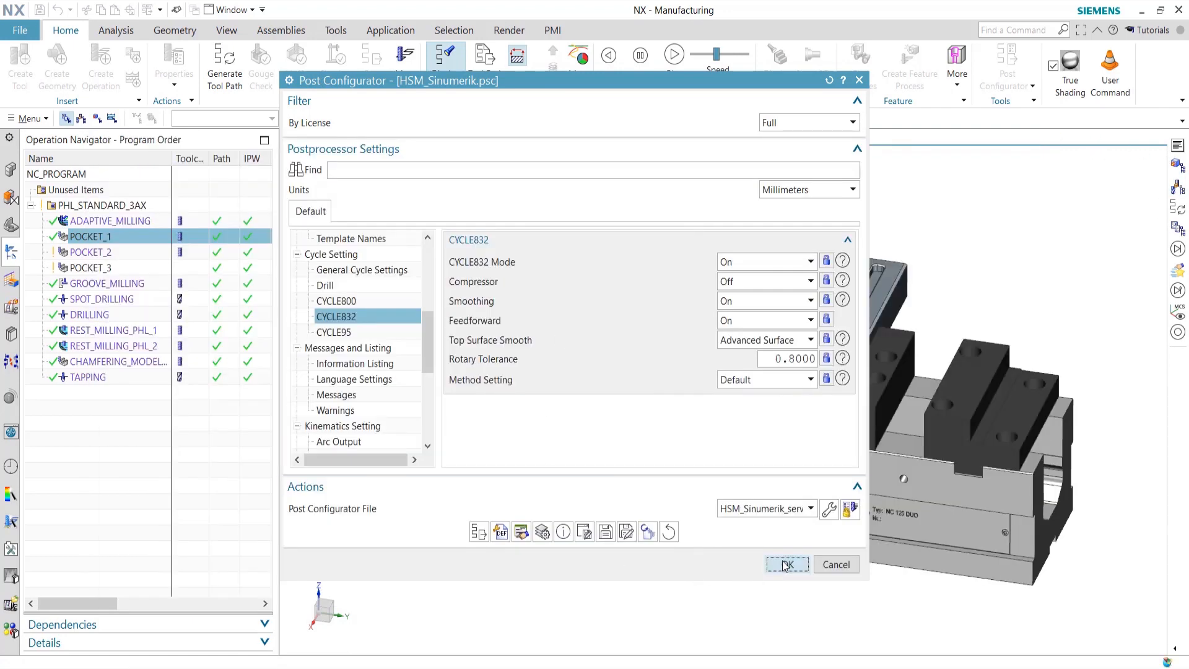
click(783, 565)
click(112, 119)
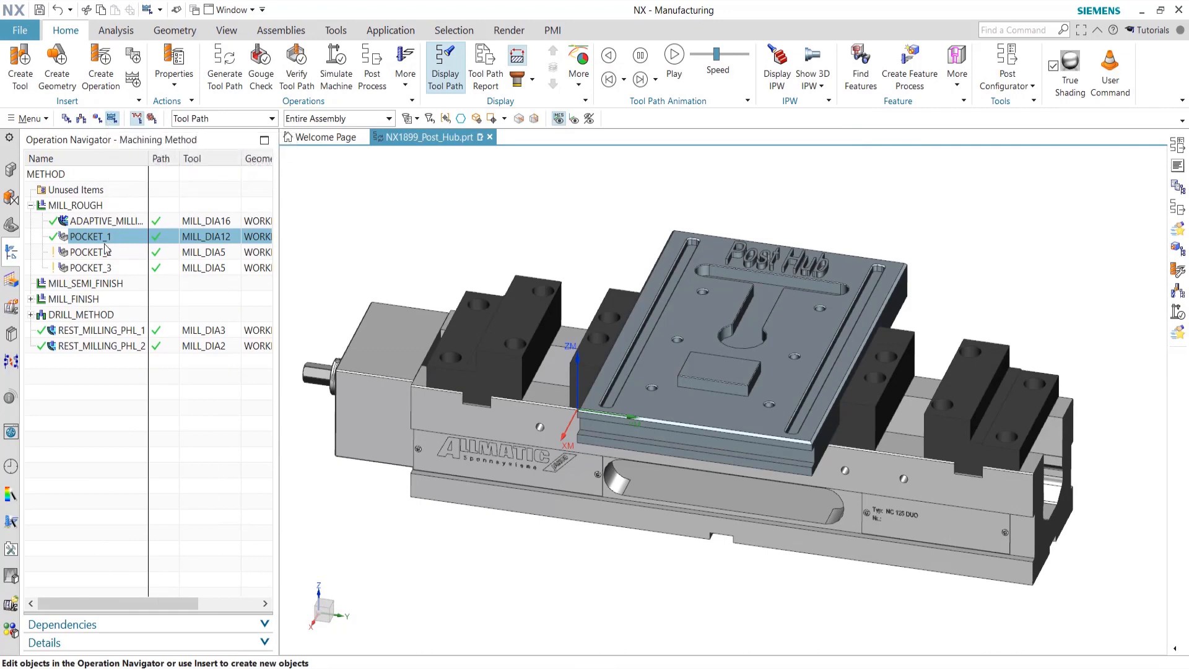
Change MILL_ROUGH's cut method to the HSC_001 custom HSM finish milling method
click(89, 207)
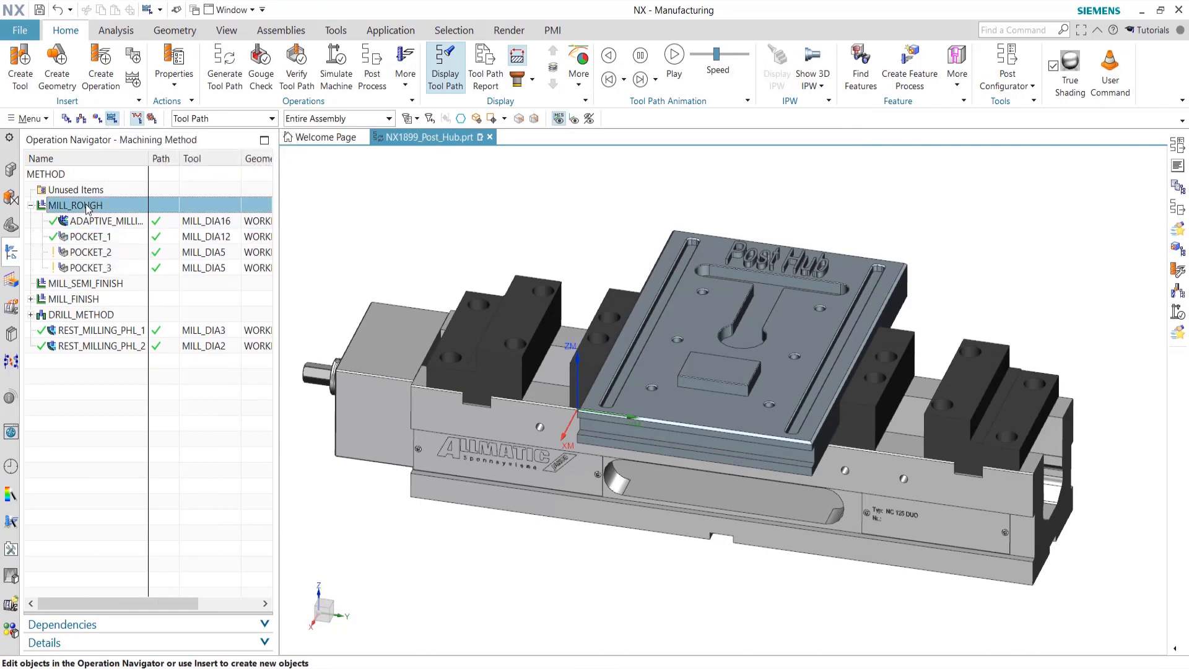
double_click(100, 207)
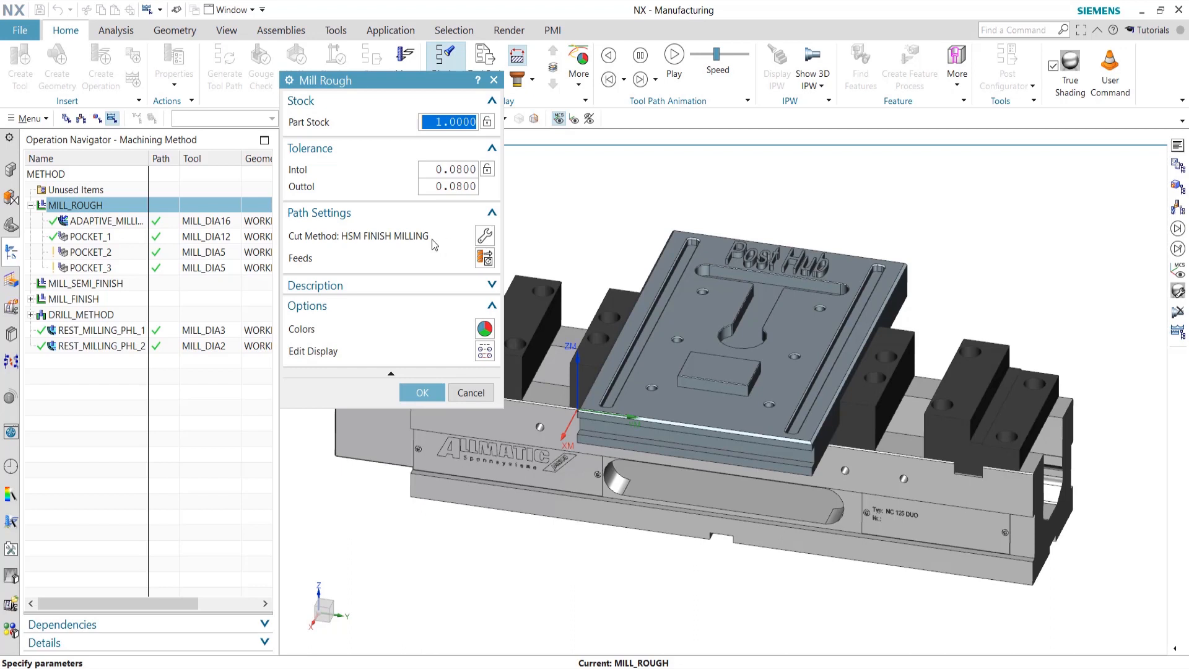
click(483, 238)
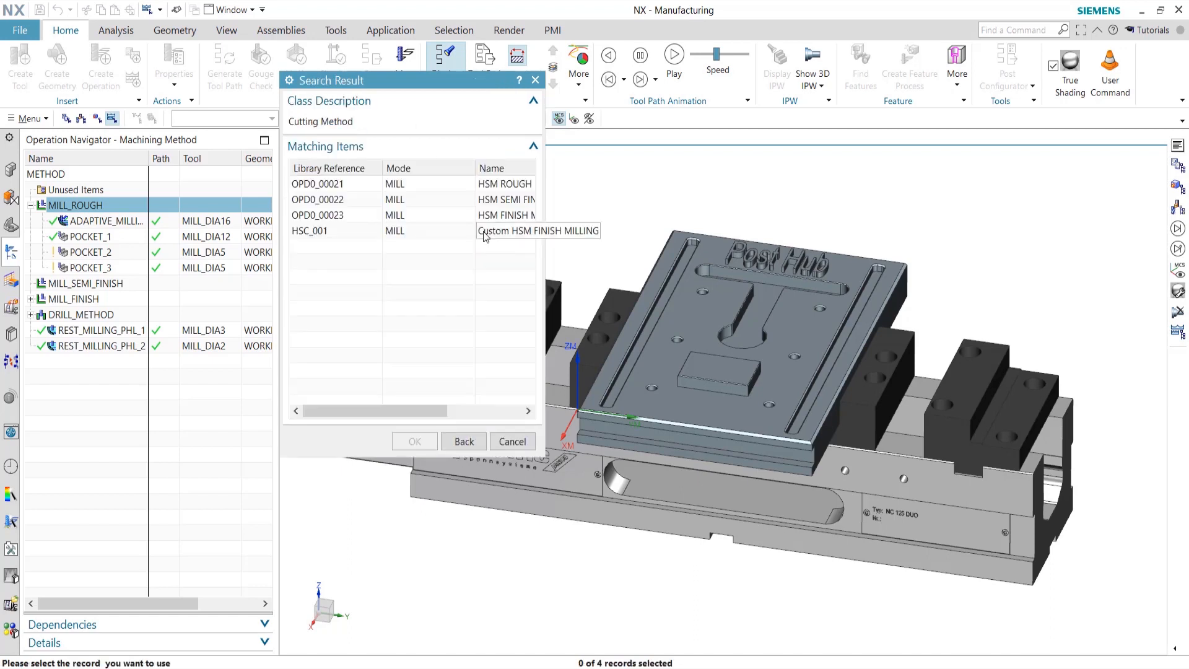
click(328, 232)
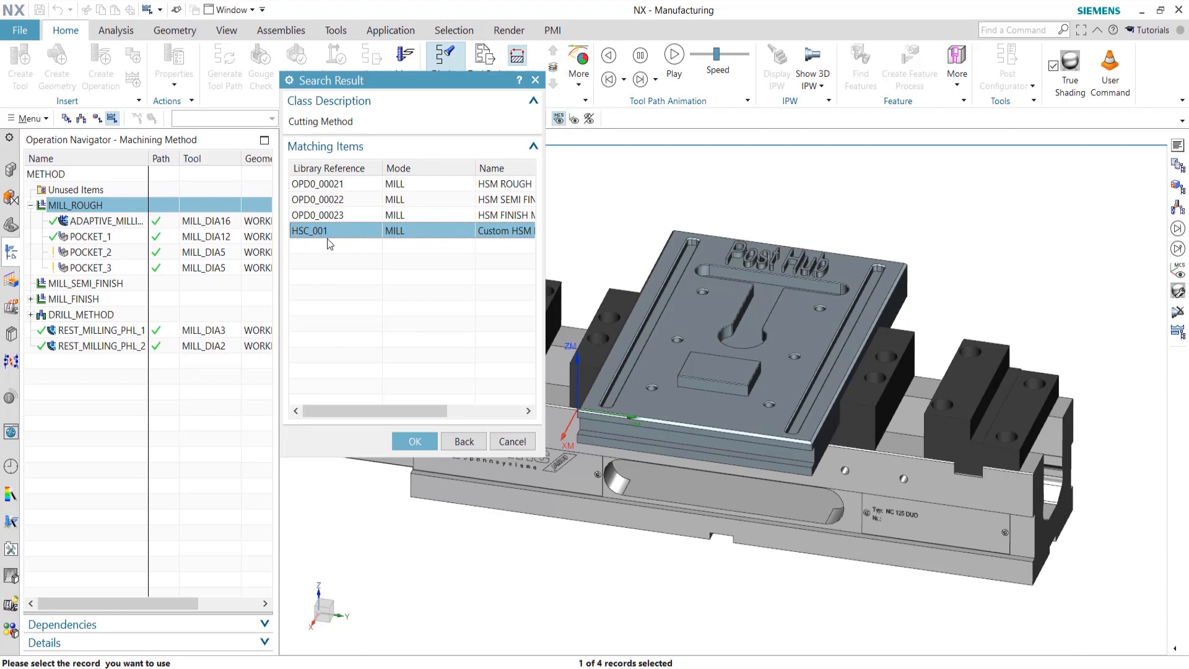
click(415, 441)
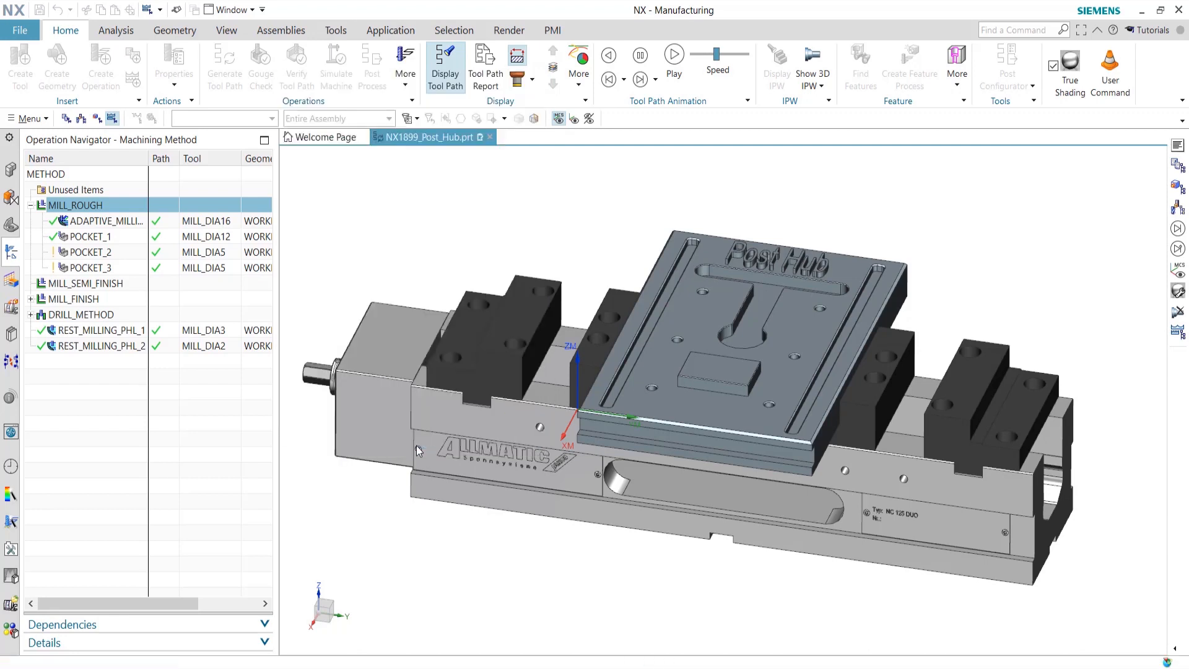
click(419, 393)
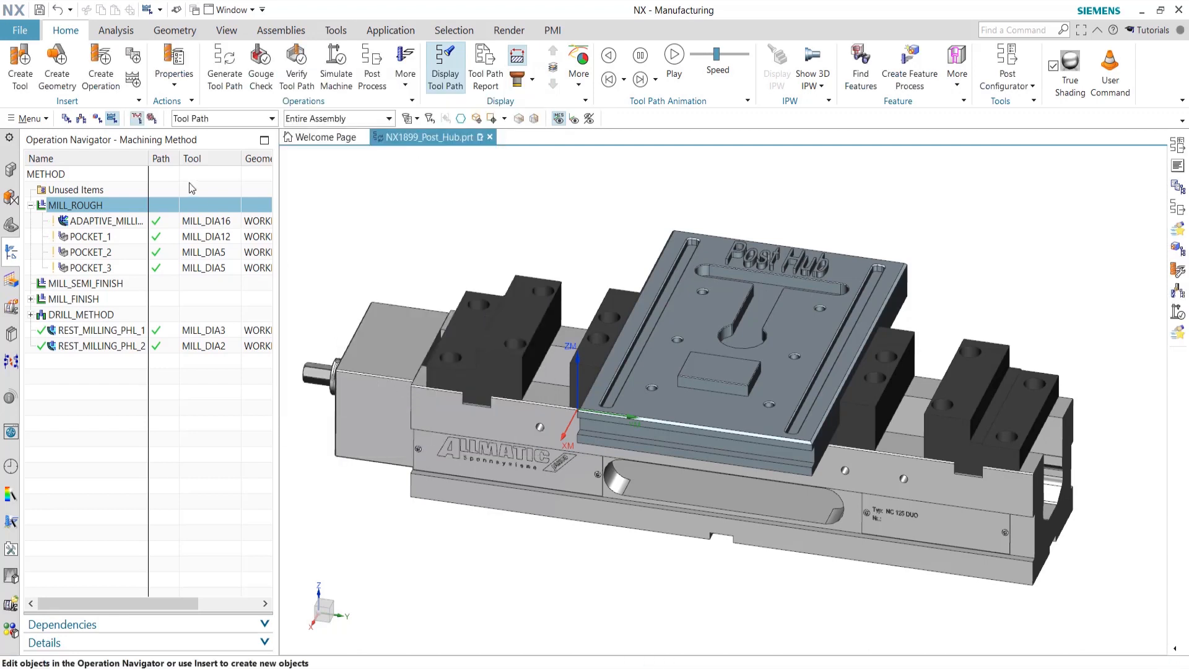
Return to Program Order and post POCKET_1 with HSM_Sinumerik
click(66, 118)
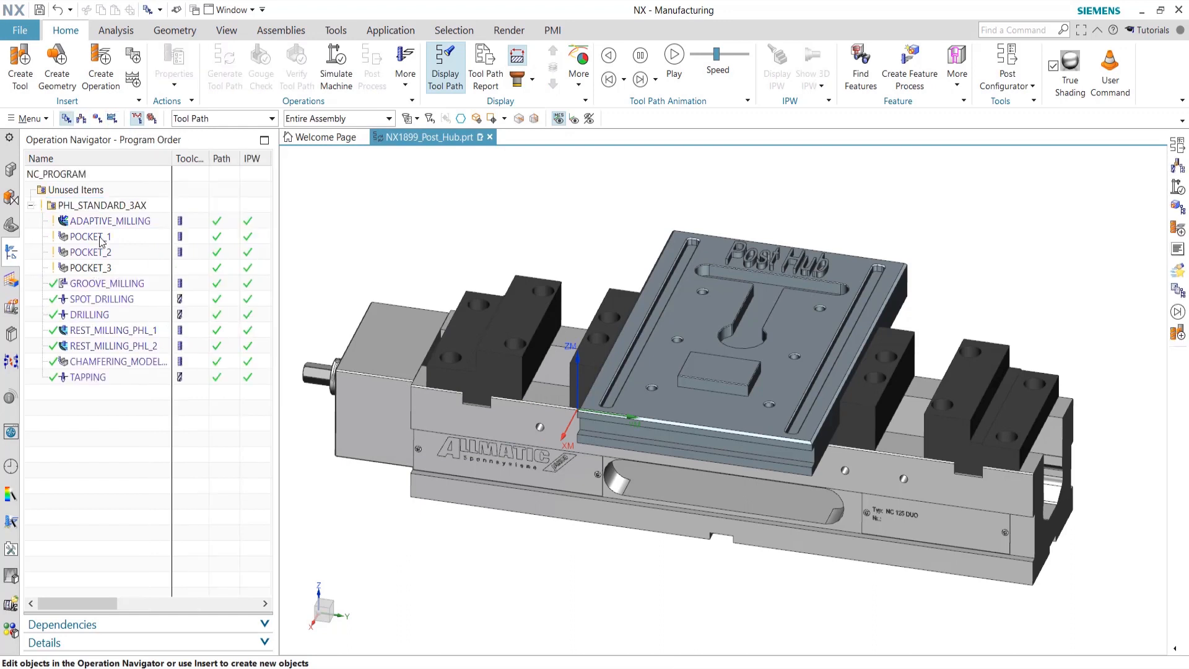
click(99, 237)
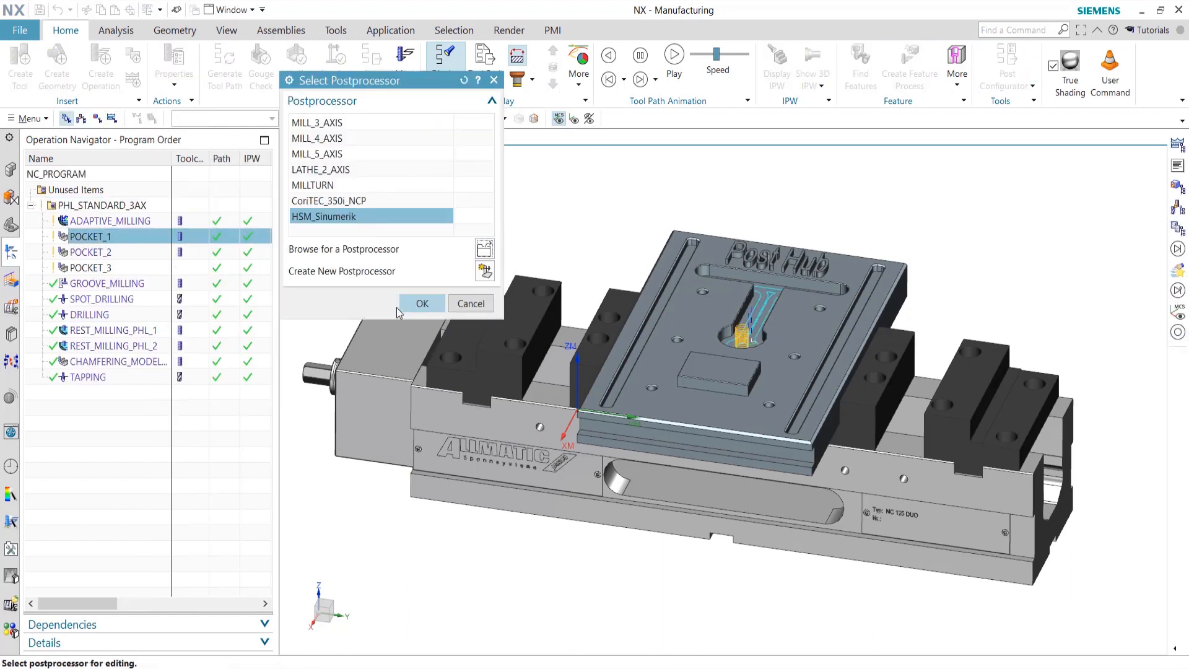
click(415, 300)
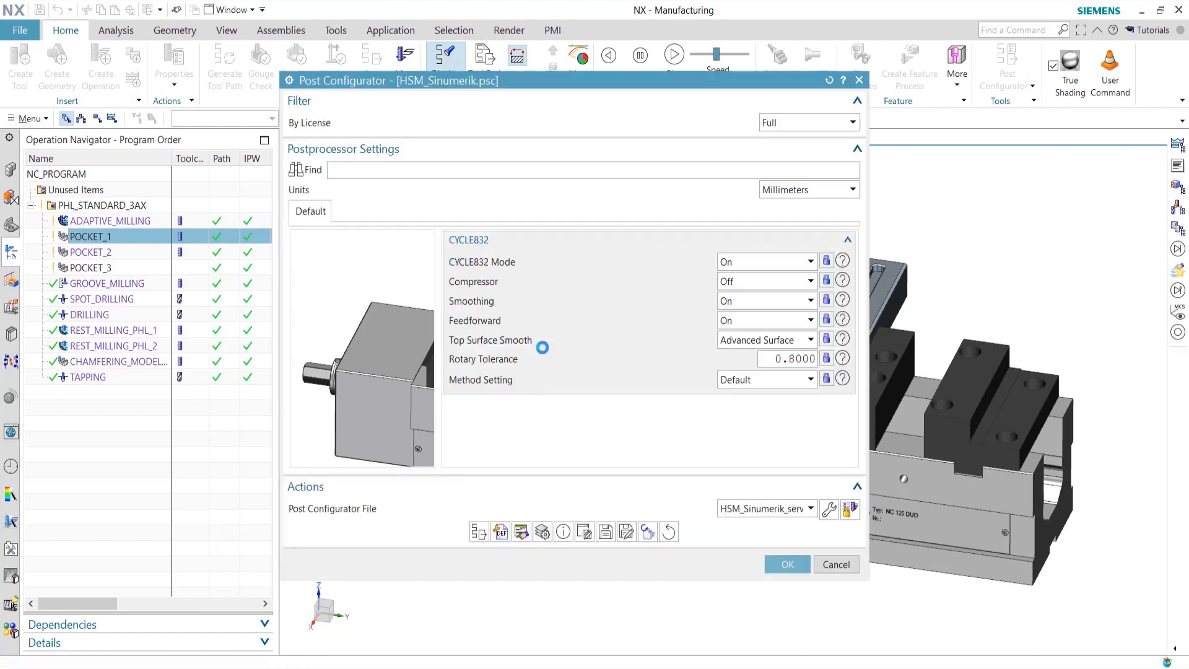
List the posted NC code, check N170 reads CYCLE832(_camtolerance,_OFF,1), then close it
click(478, 534)
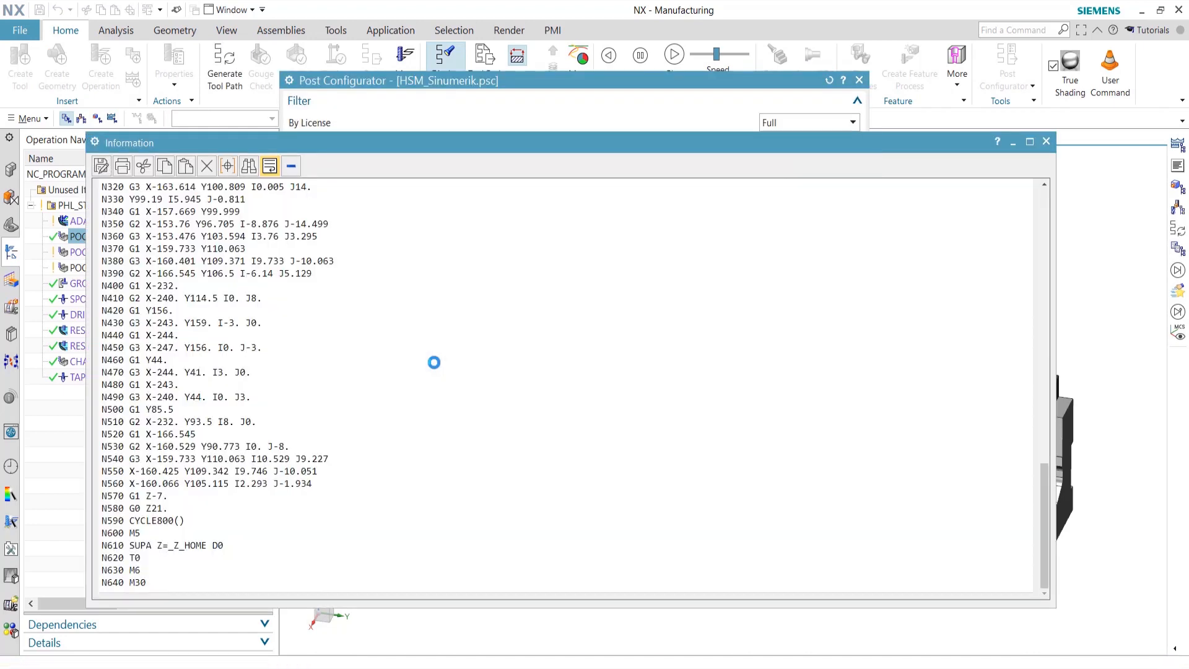
scroll(464, 440, up, 7)
scroll(288, 394, up, 1)
drag(256, 314, 278, 318)
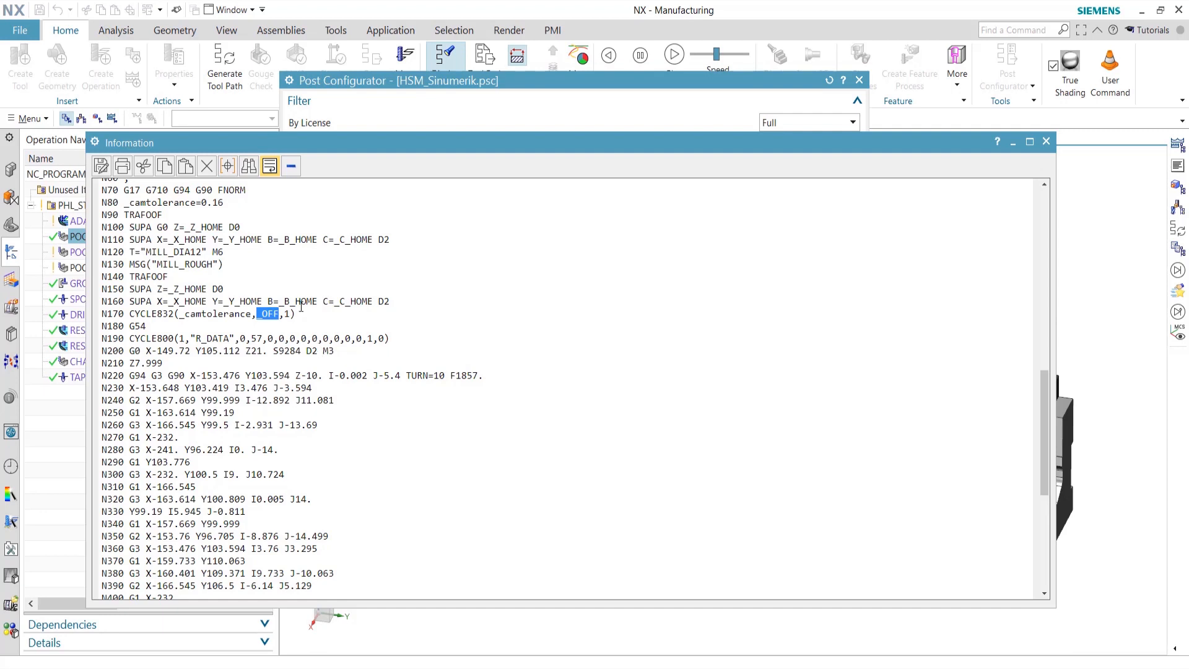
drag(283, 144, 296, 143)
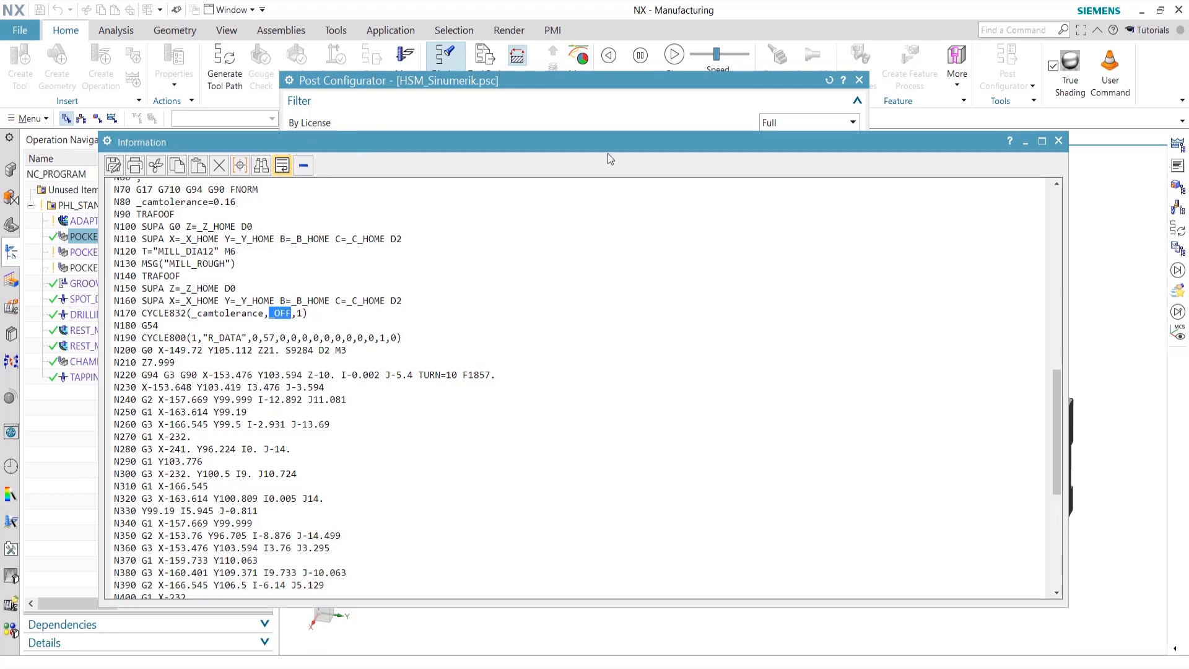
click(1058, 141)
Change the CYCLE832 Method Setting to Custom Value
scroll(377, 338, down, 1)
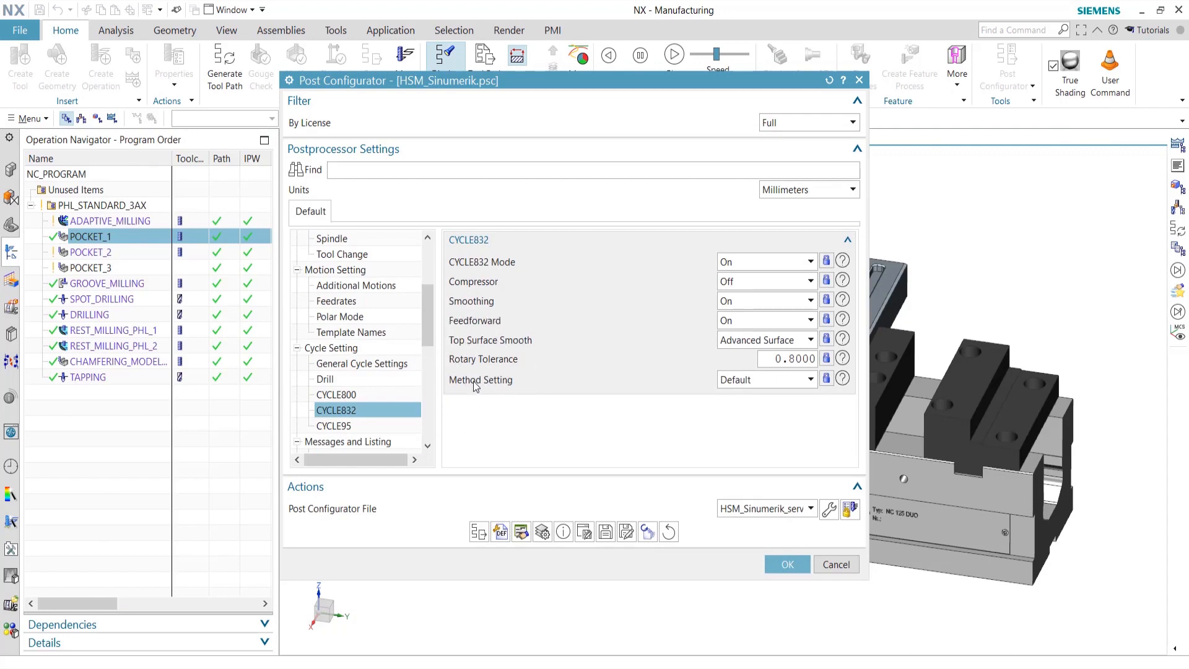
click(808, 379)
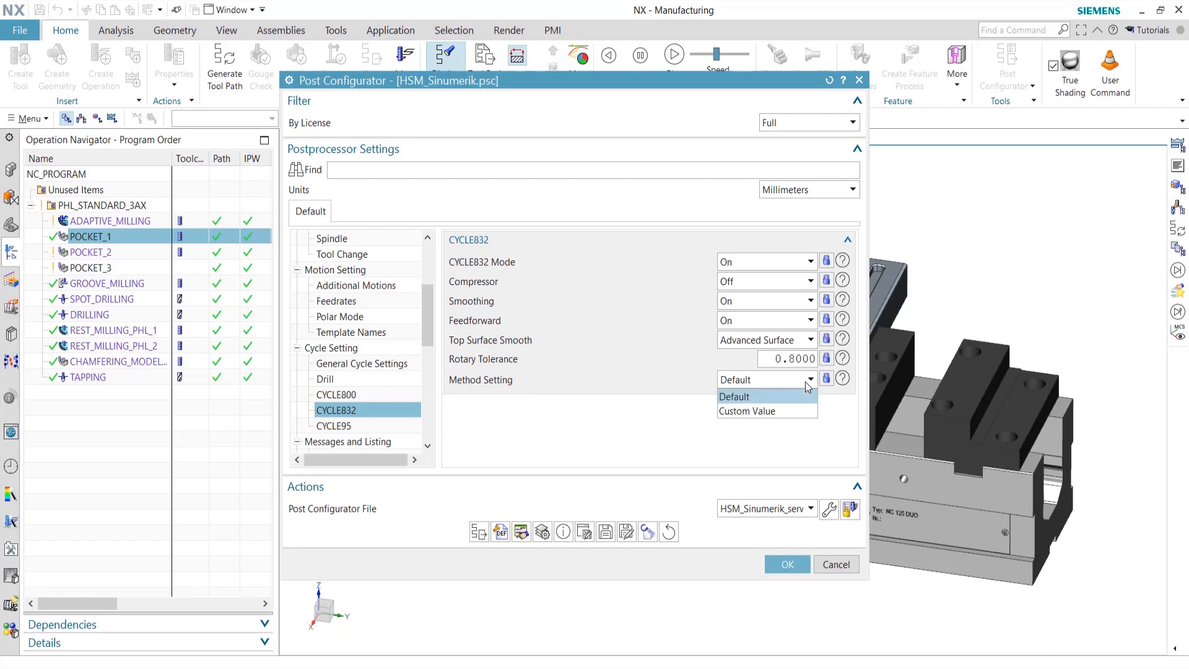
click(762, 411)
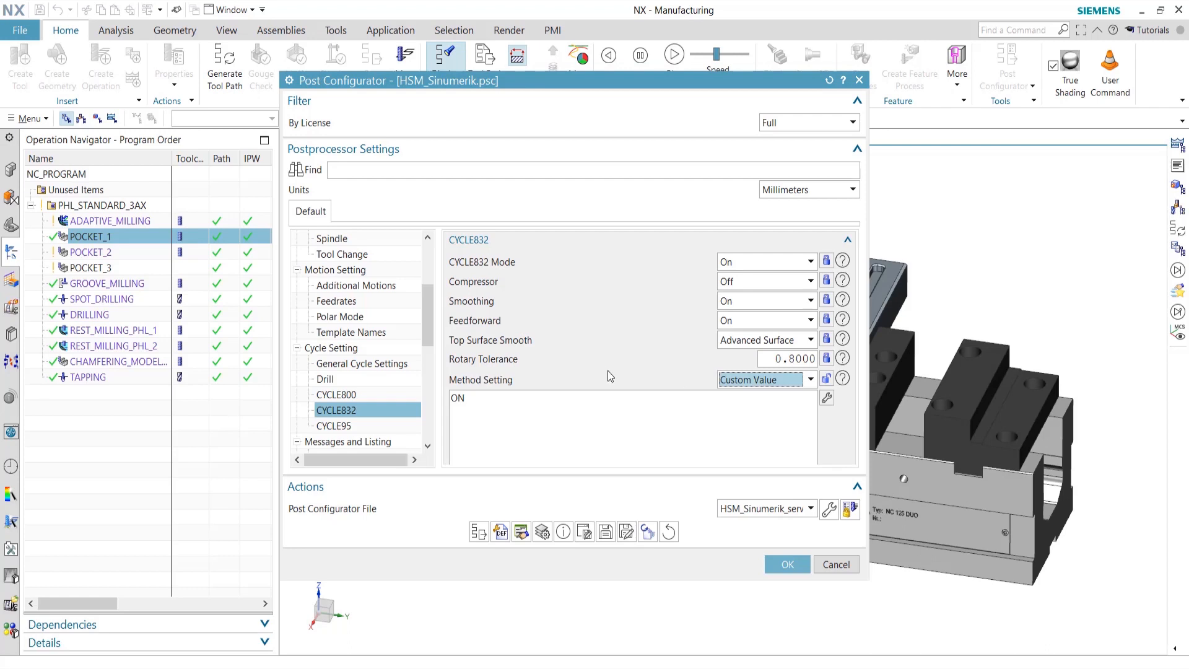
drag(686, 80, 484, 44)
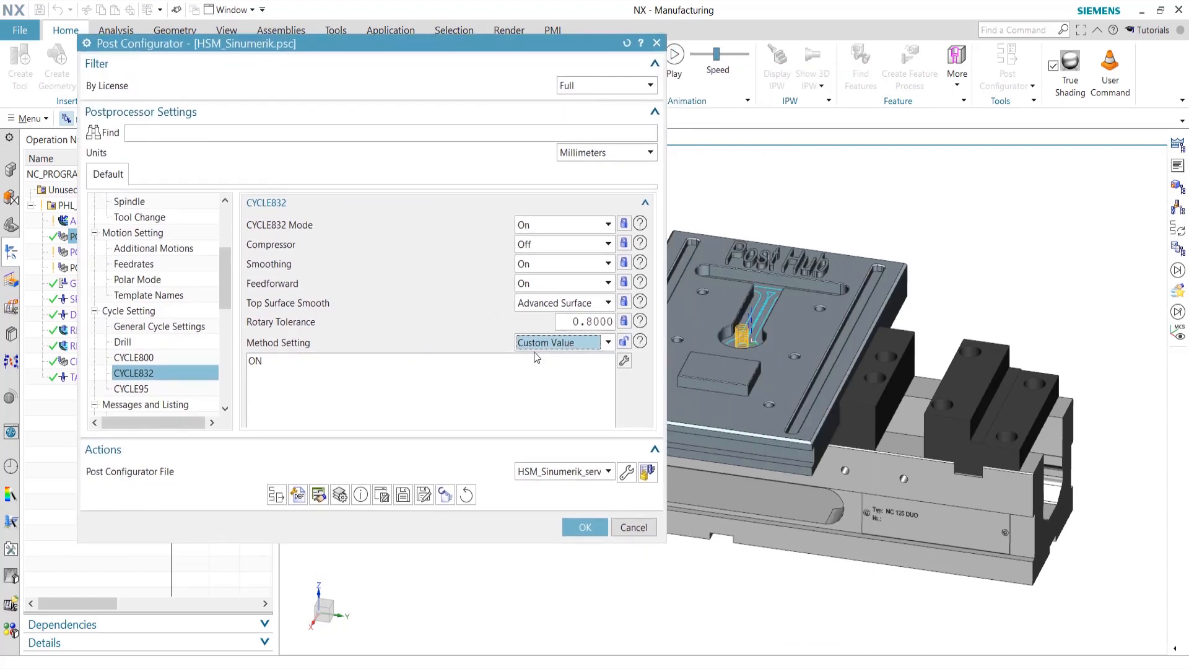
Open the Edit Commandblock editor for the CYCLE832 custom value and reposition it
click(623, 361)
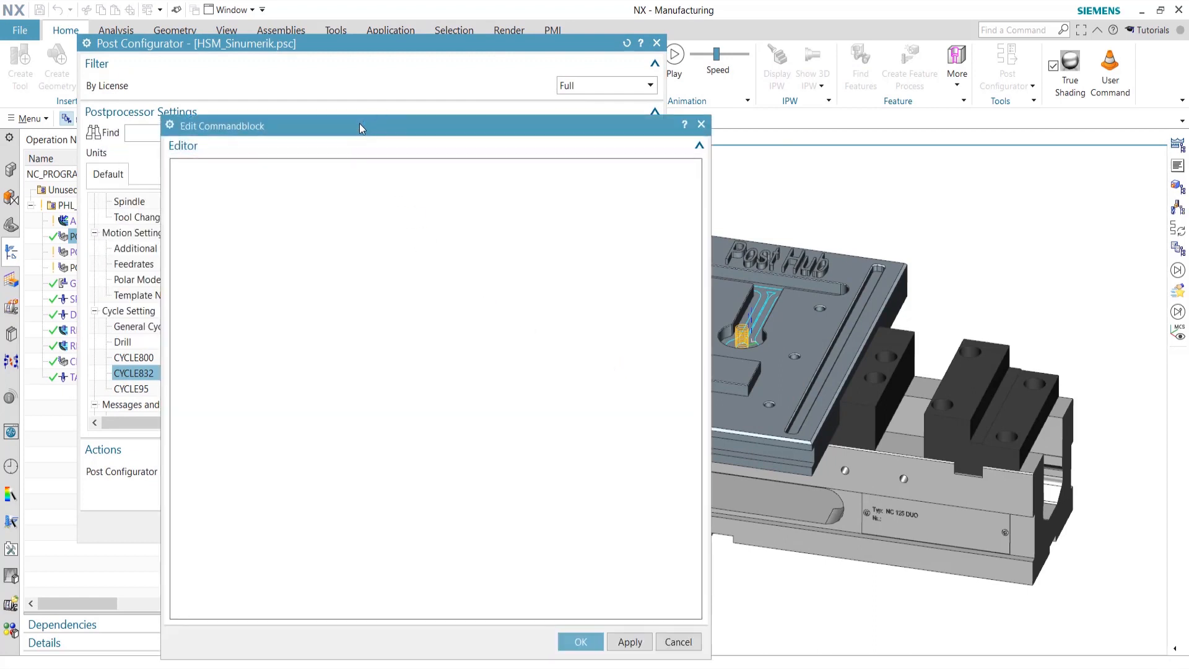
drag(356, 125, 246, 85)
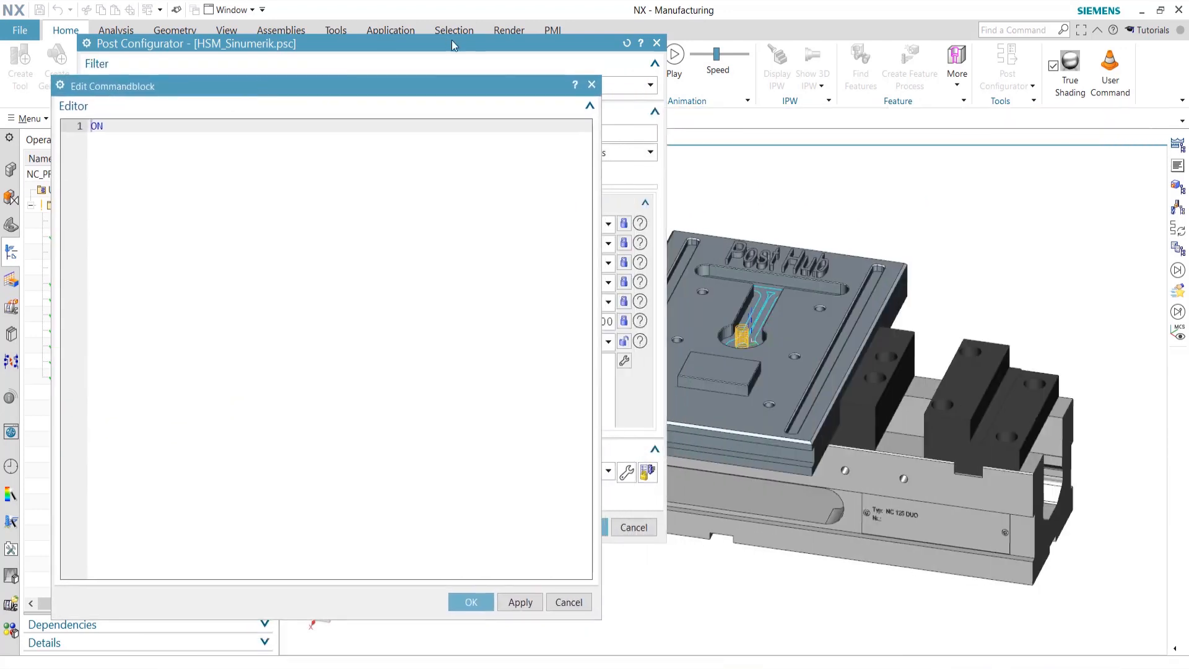
mouse_move(643, 345)
Replace the ON value with an if-condition testing $::mom_cutmthd_libref == "HSC_001"
key(BackSpace)
key(BackSpace)
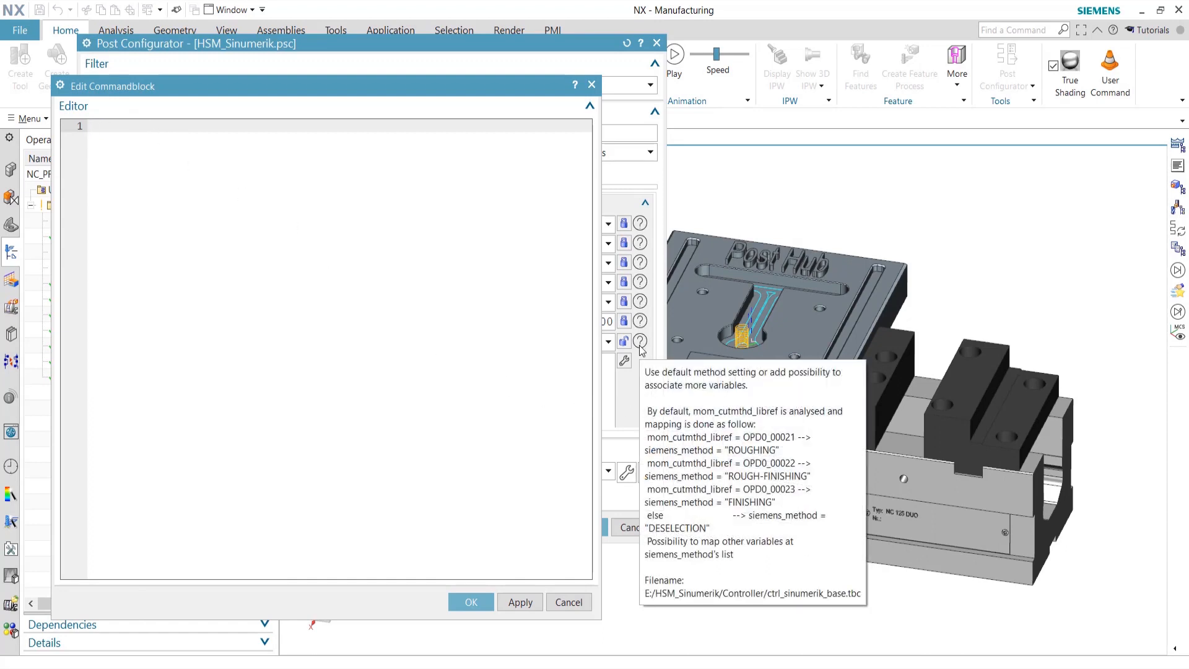
text(if)
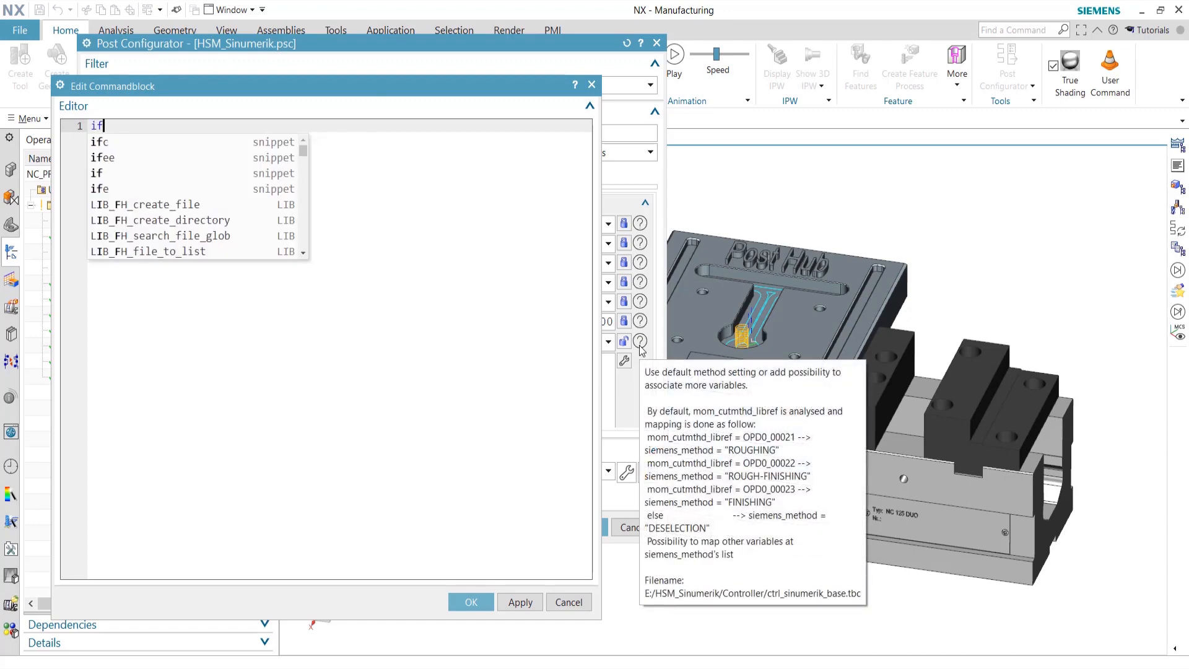
key(Down)
key(Down)
key(Down)
key(Return)
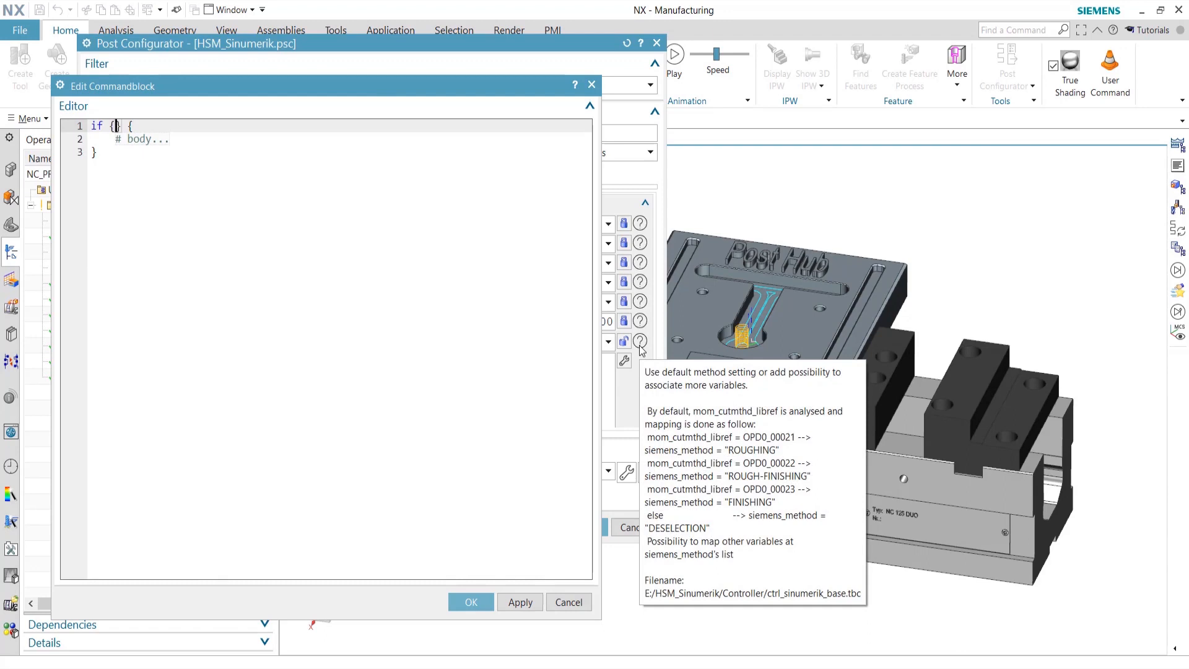
text($::)
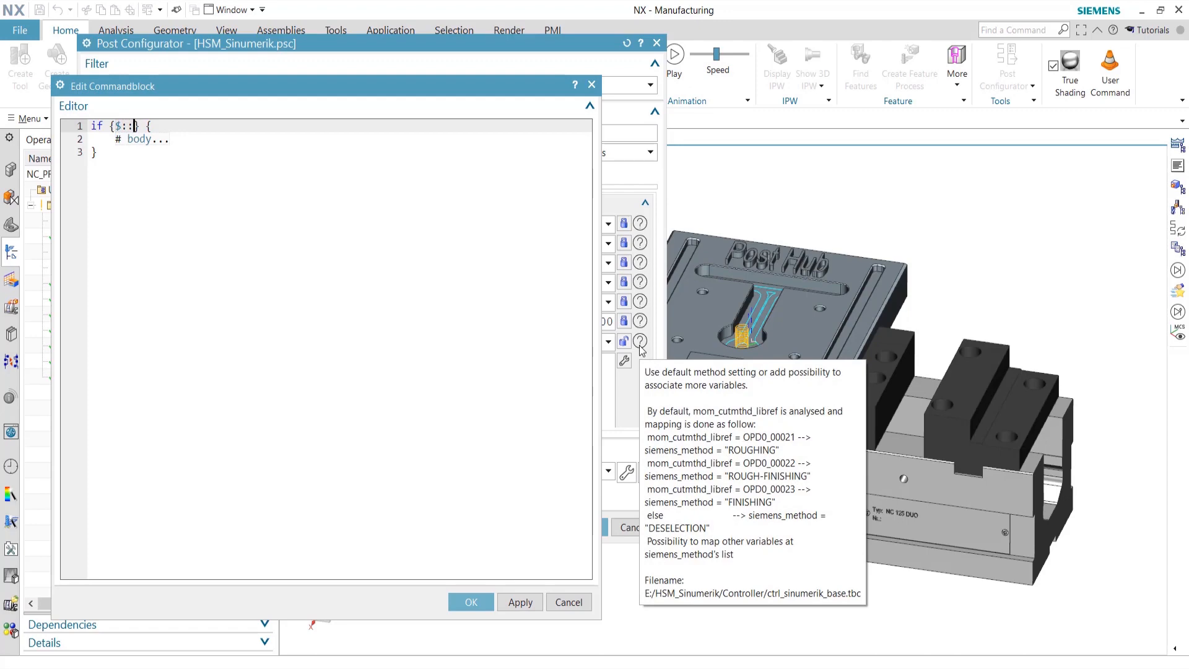
text(mom_c)
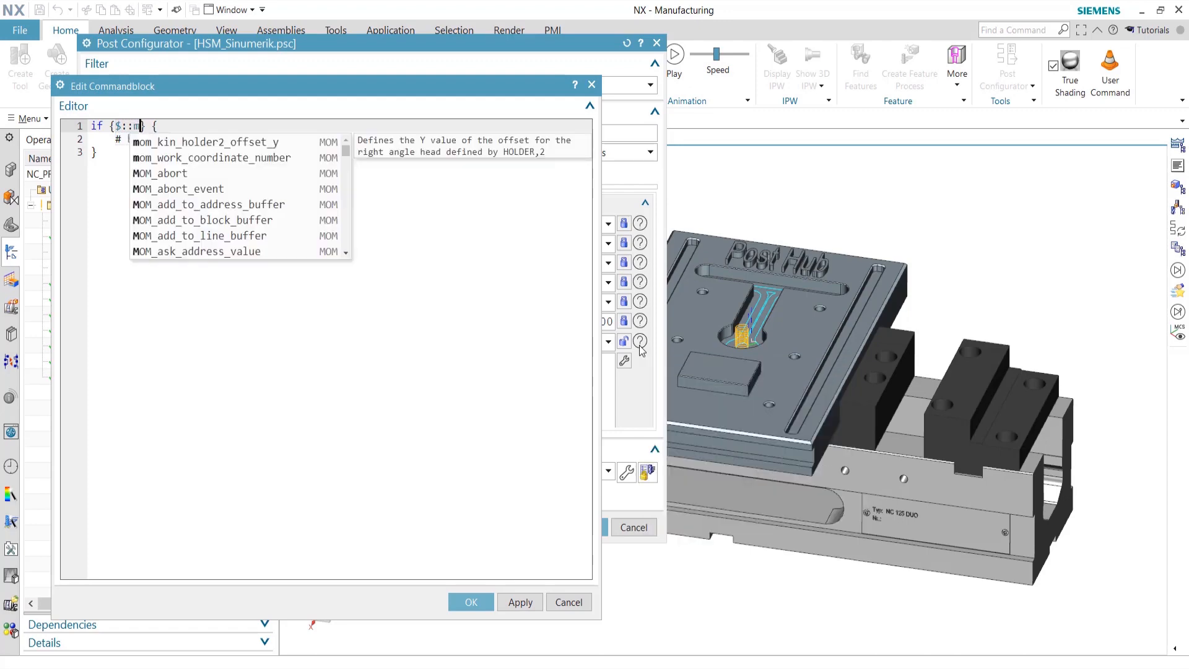
text(utmth)
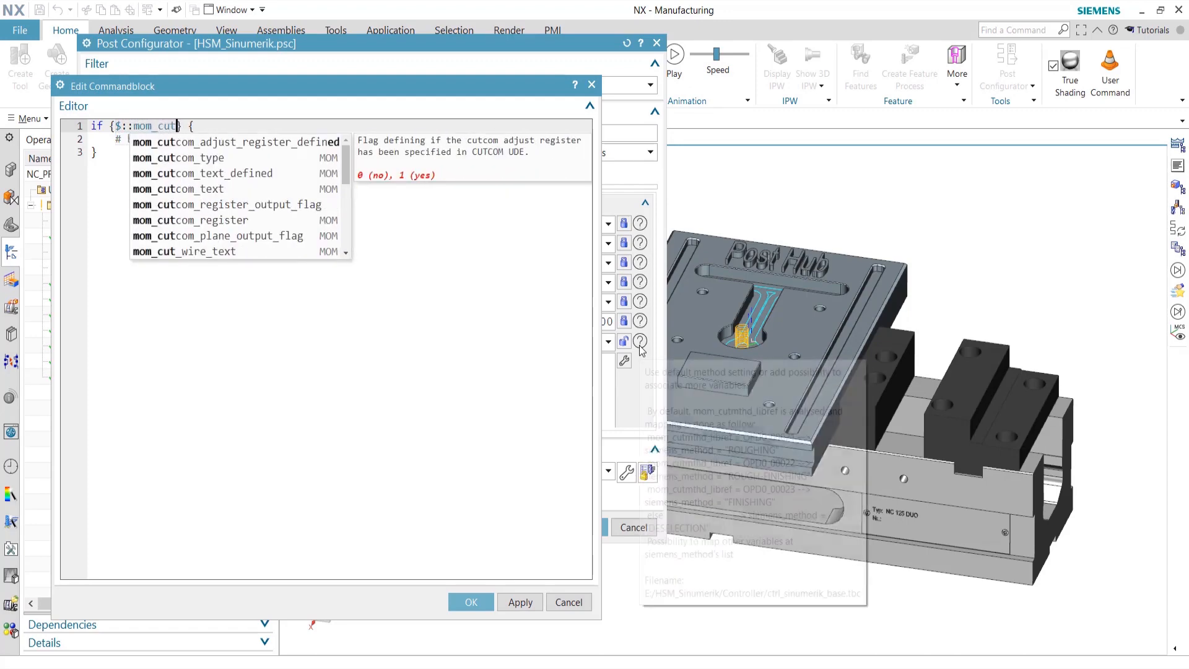
text(d)
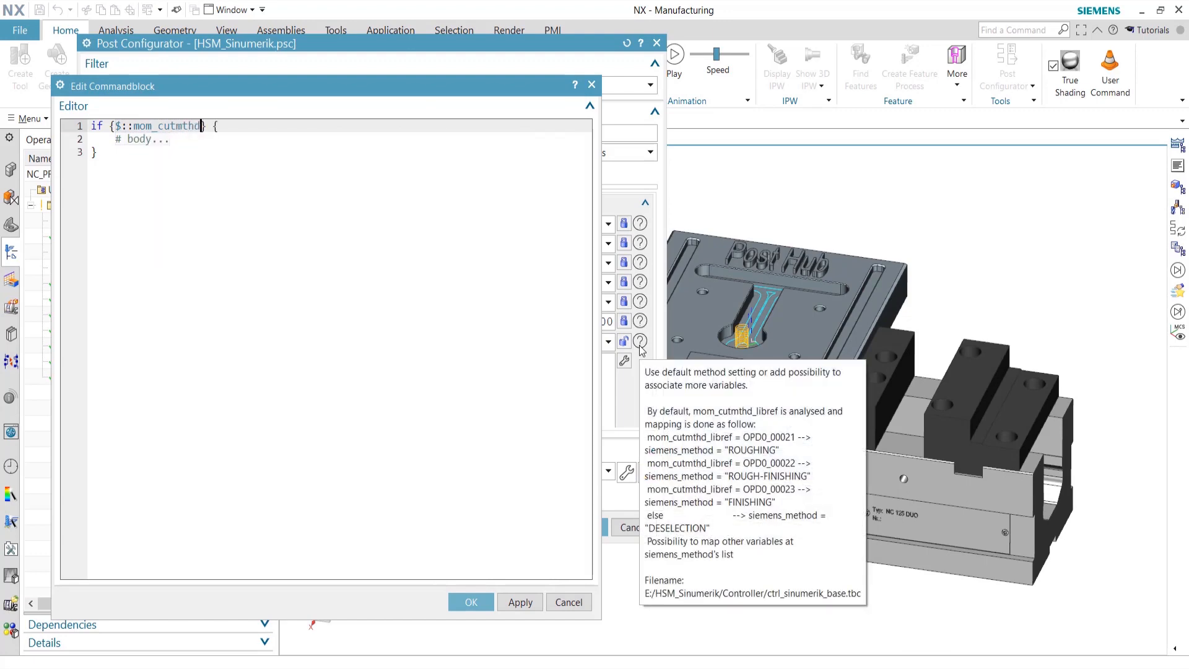
text(_libref ==)
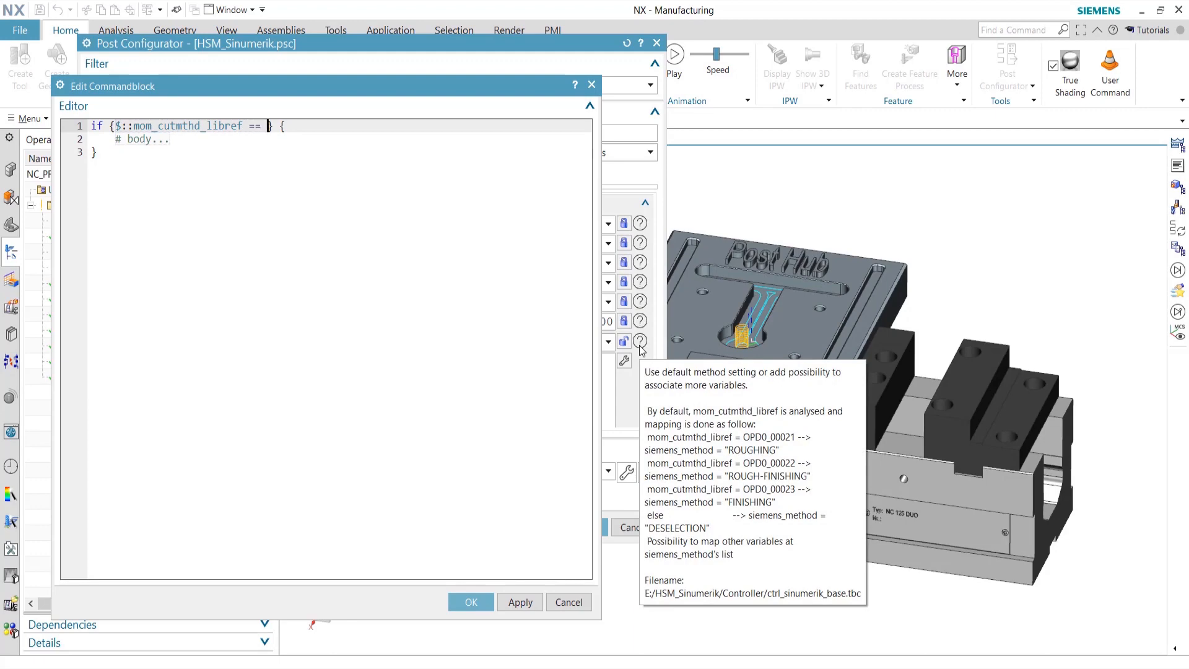
text("HSC)
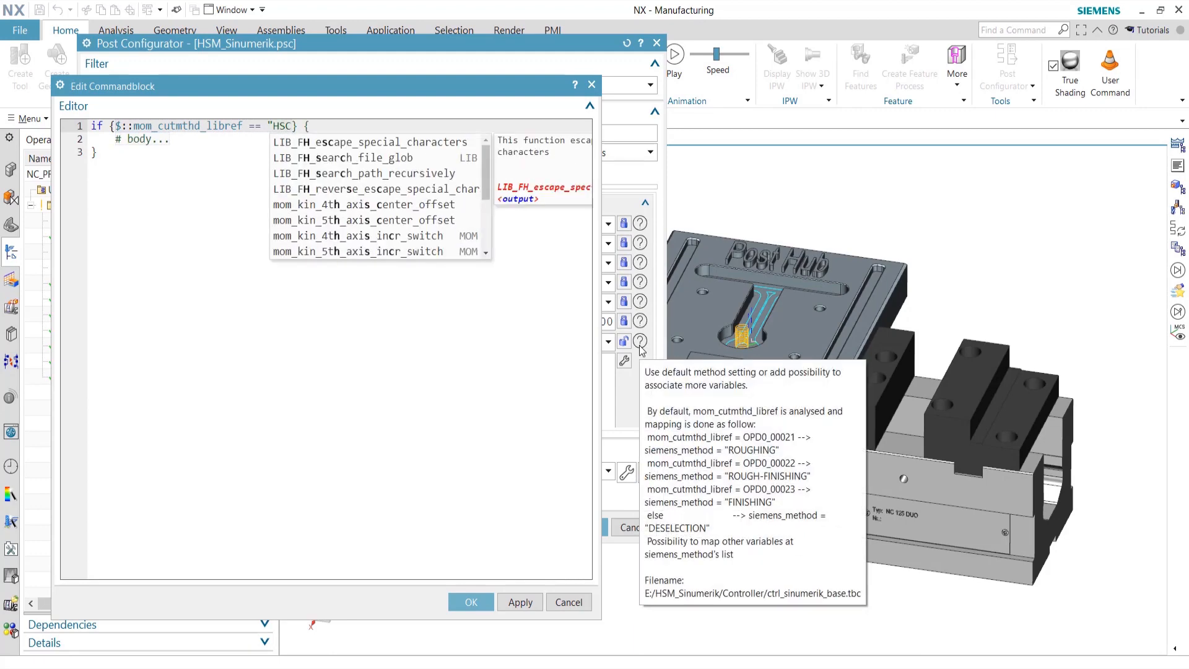
text(_00)
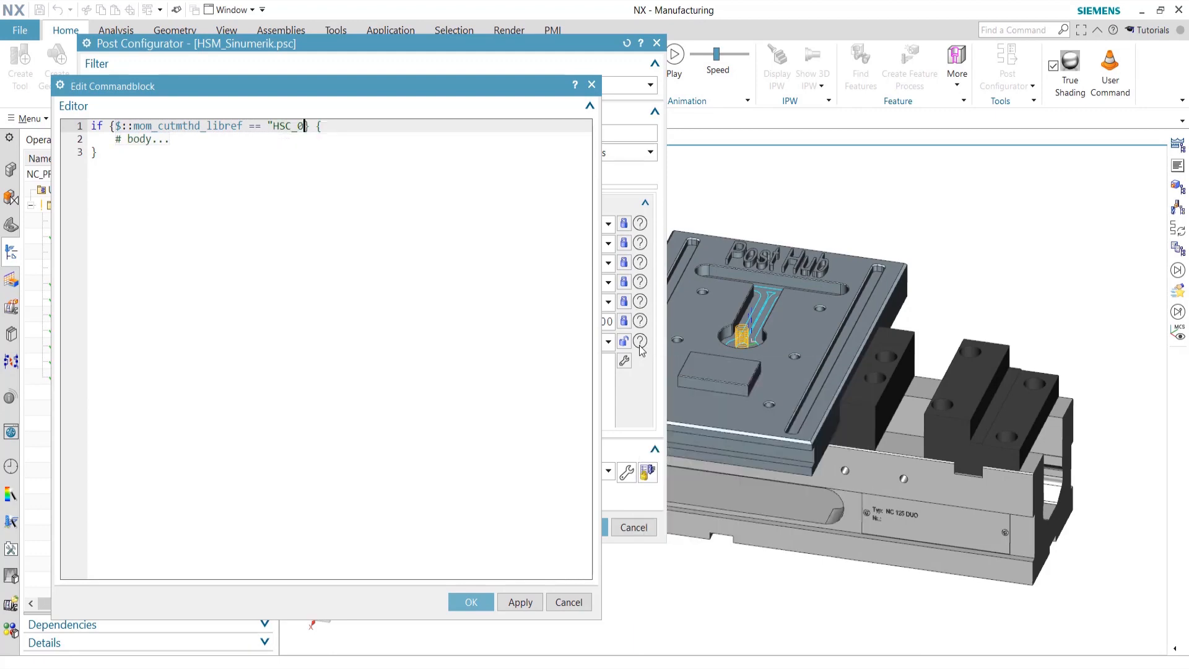
text(1")
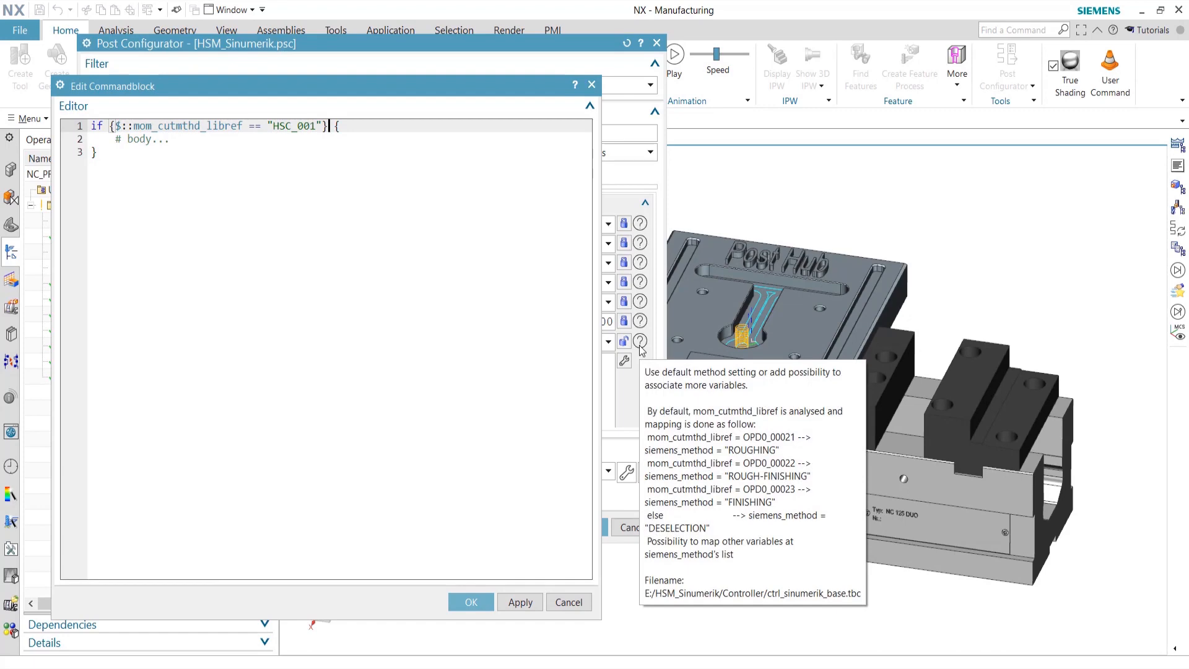
Add set ::siemens_method "FINISHING" inside the if body and accept the rule
key(End)
key(Down)
key(Return)
text(set ::)
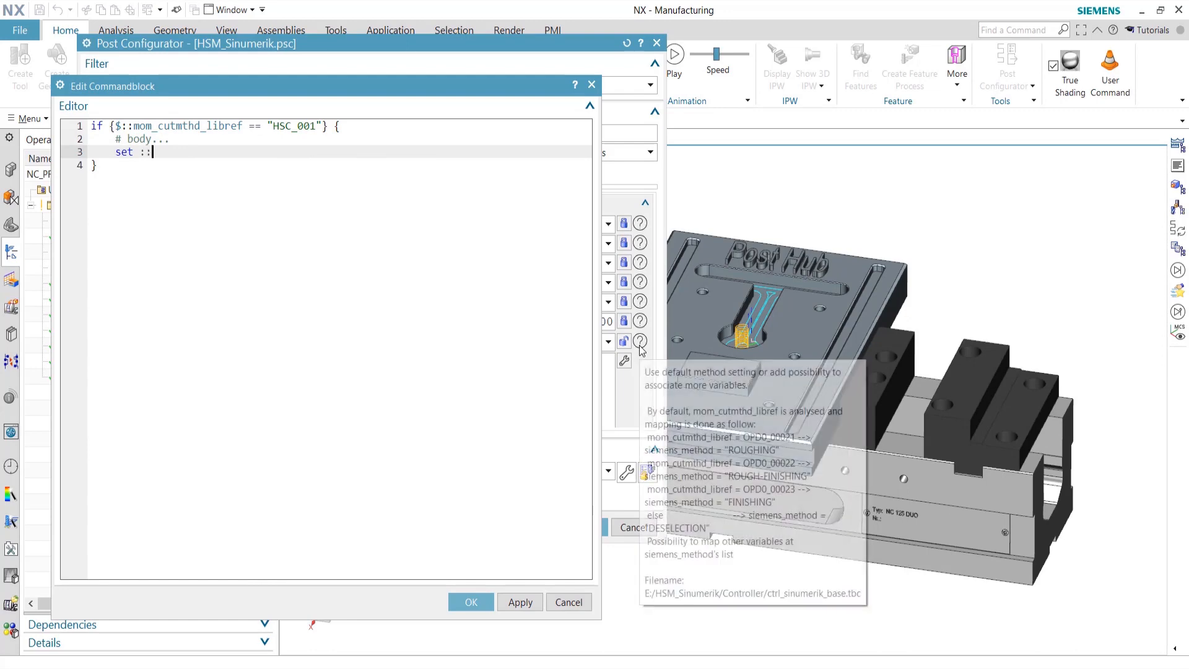
text(siemens_metho)
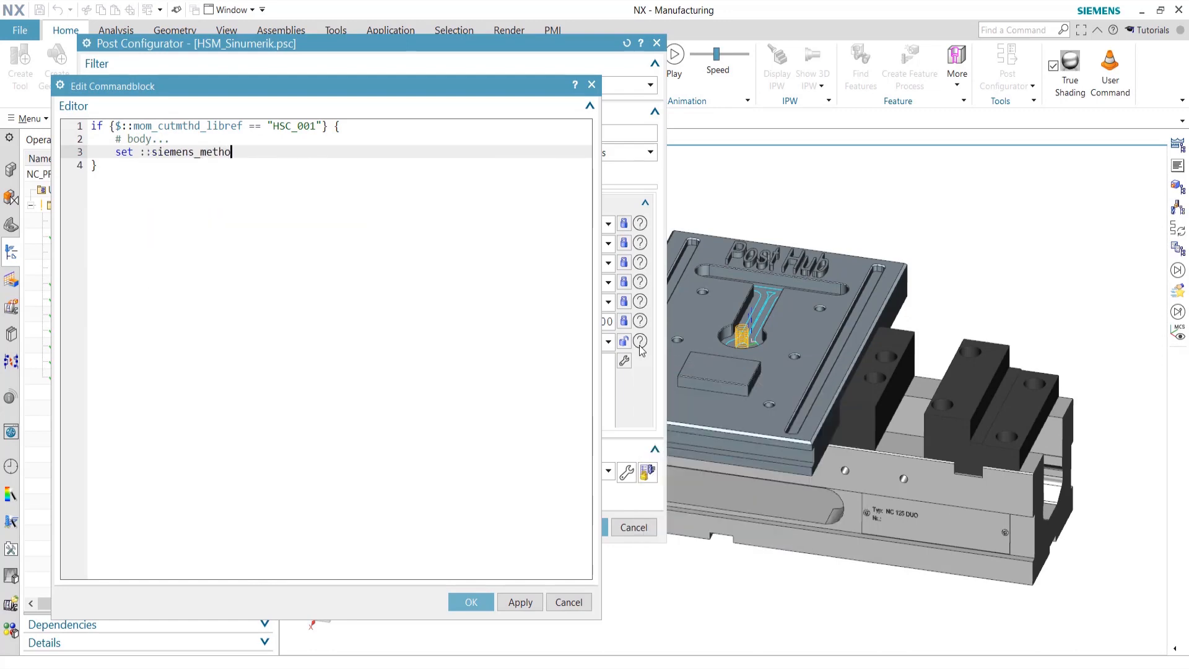
text(d)
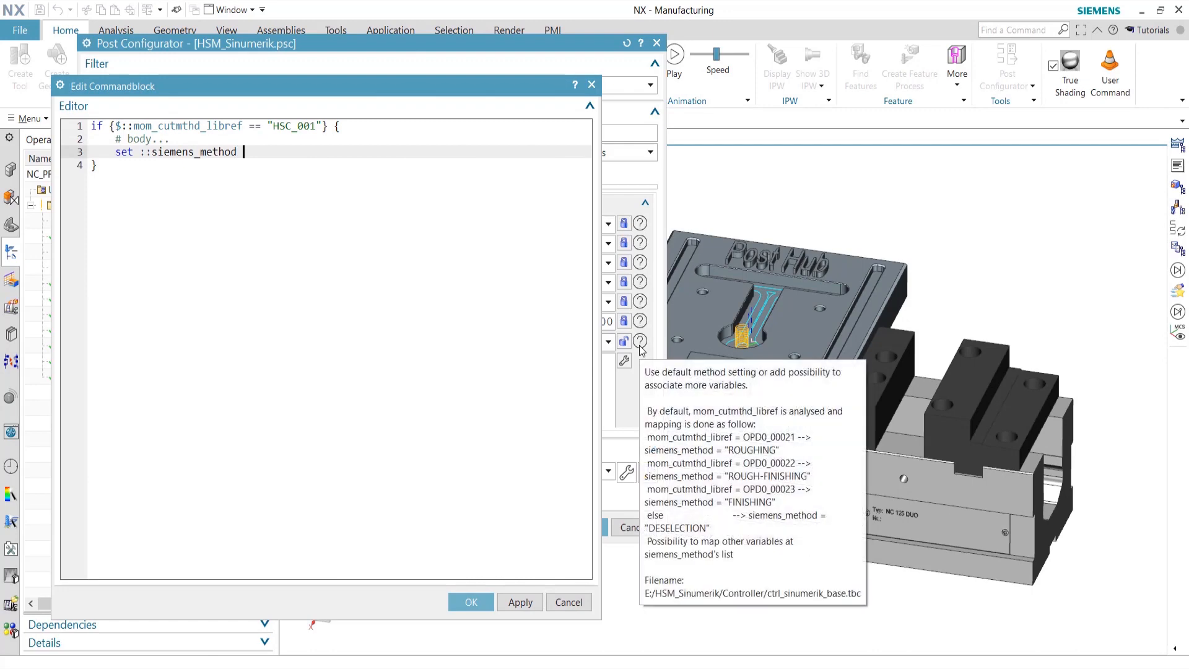
text( "FINISHING)
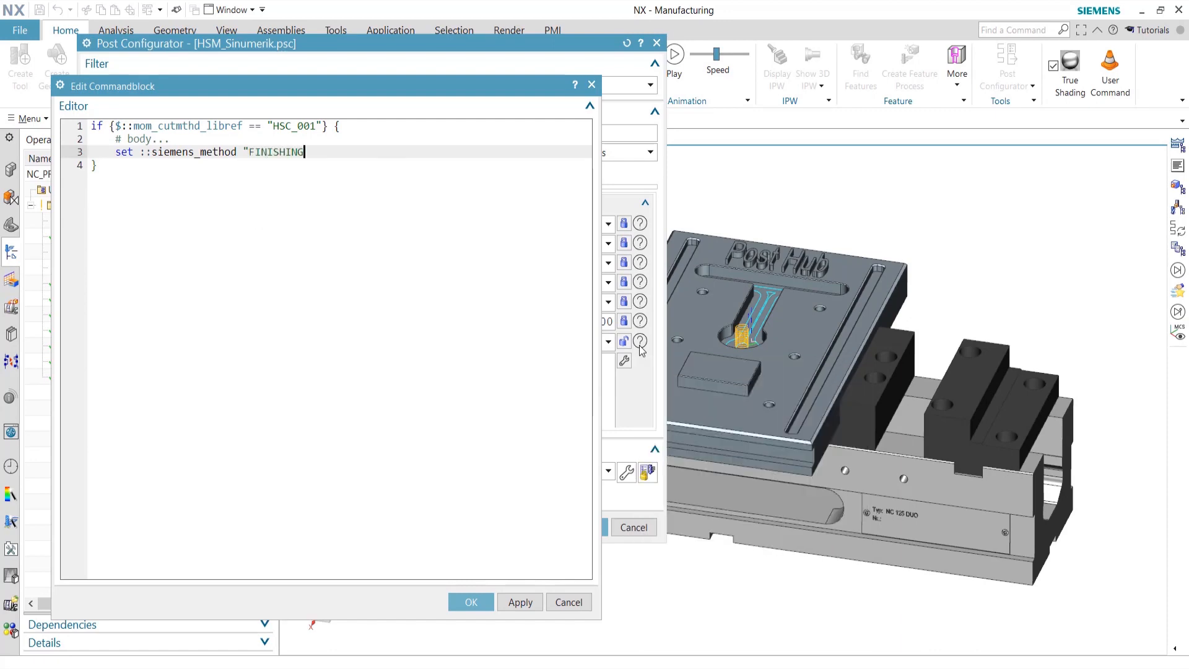
text(")
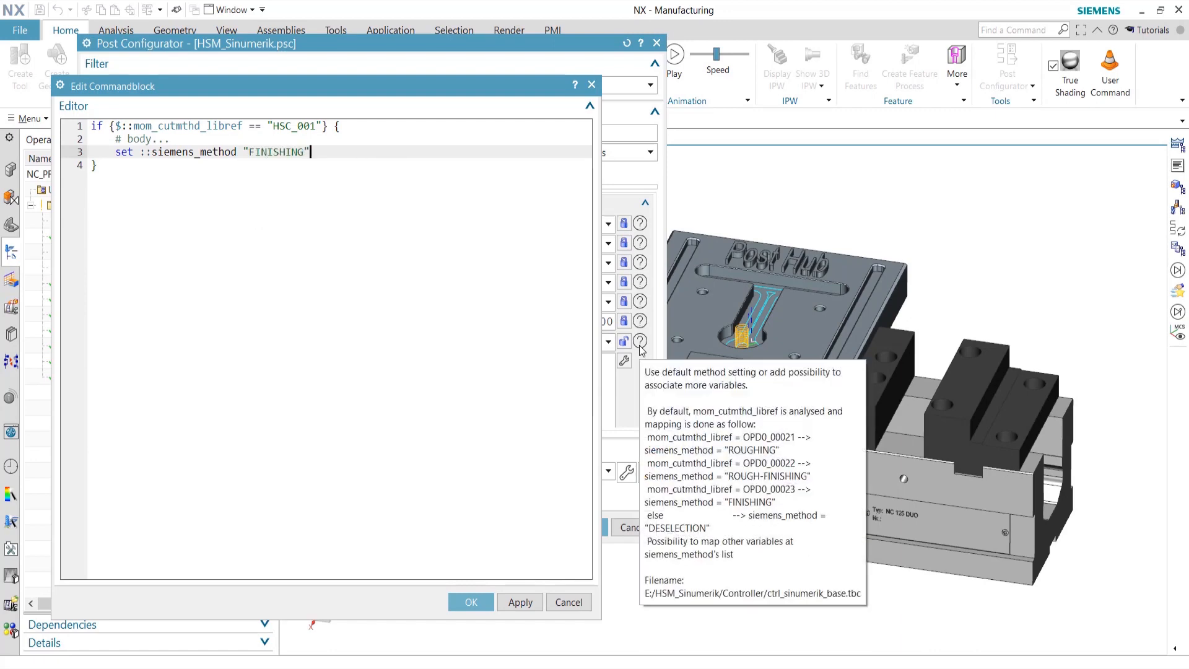
key(Down)
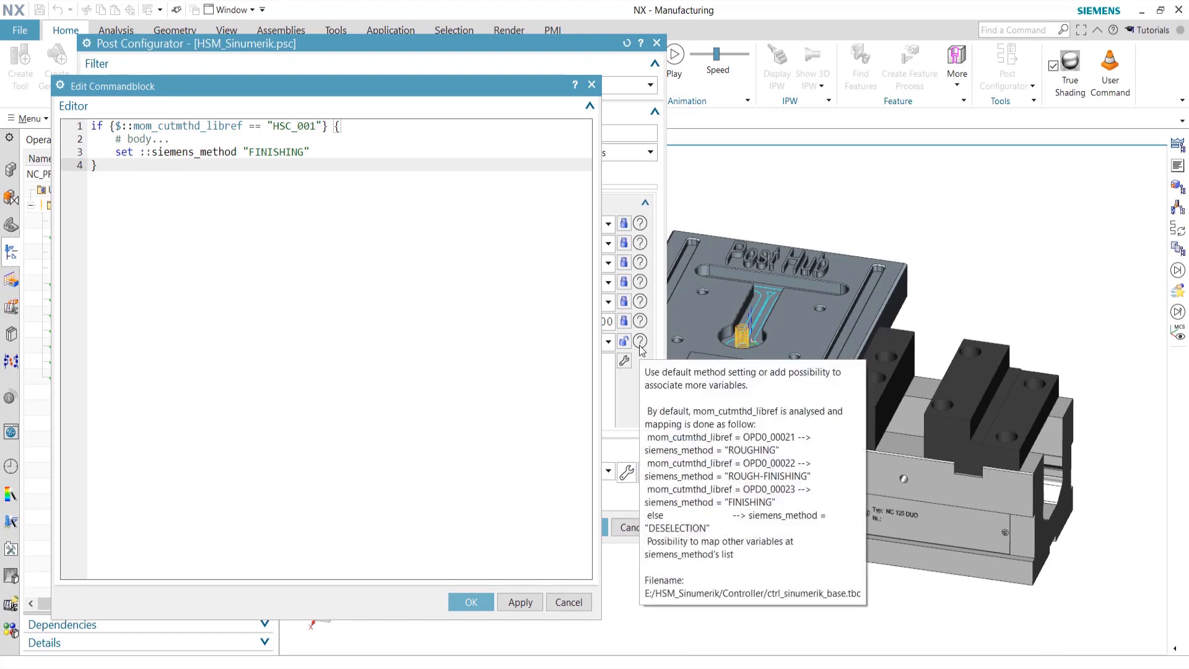
click(470, 602)
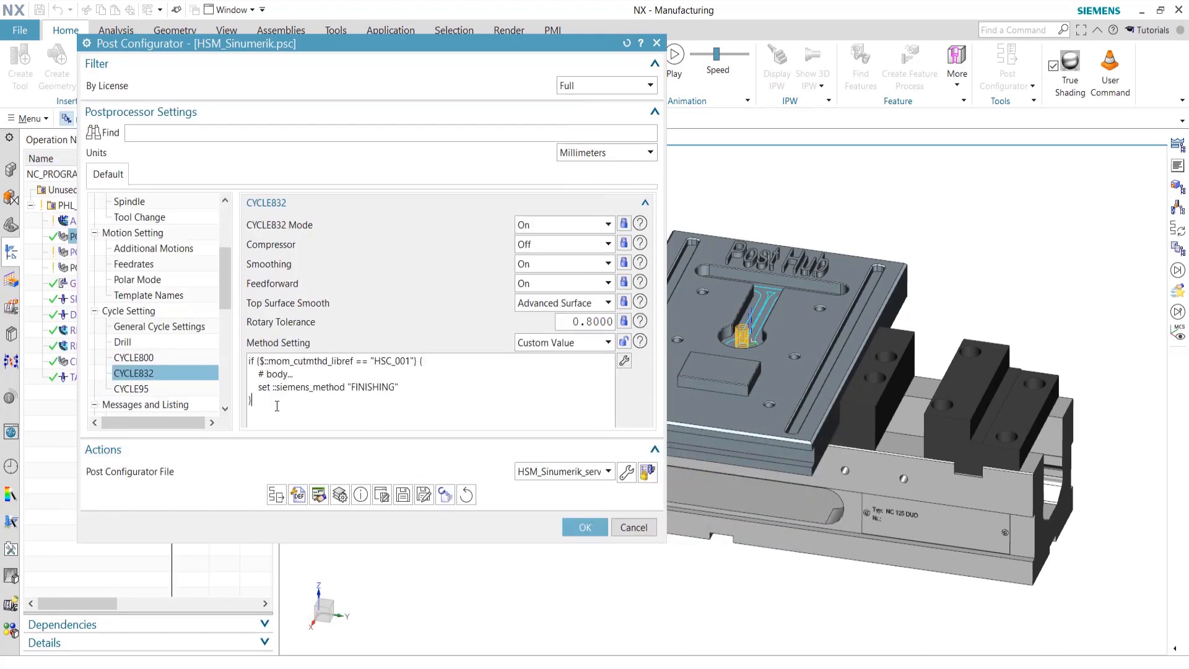
Save the postprocessor configuration and post the operation to preview its NC code
click(403, 498)
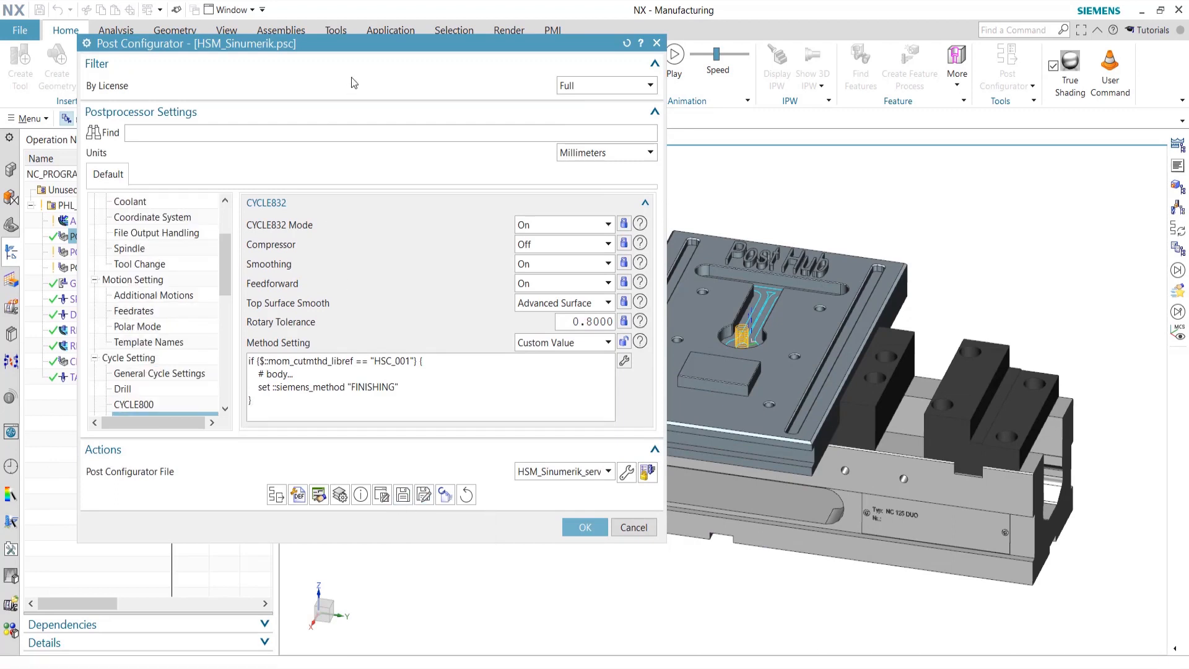
drag(368, 49, 529, 45)
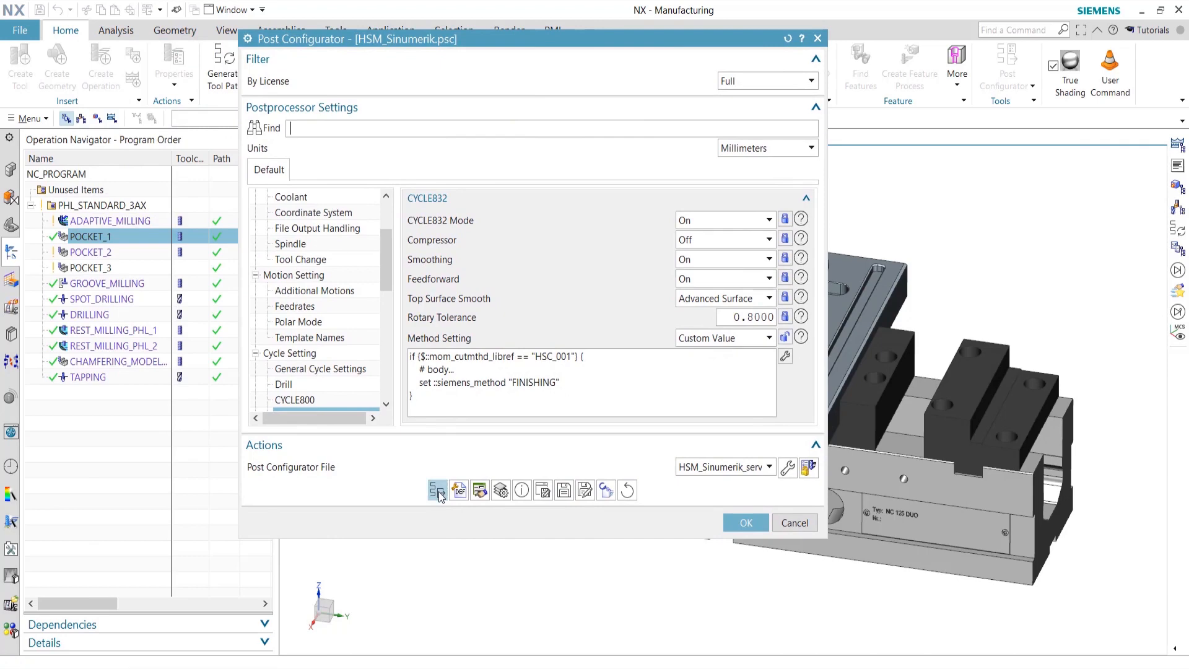
click(439, 495)
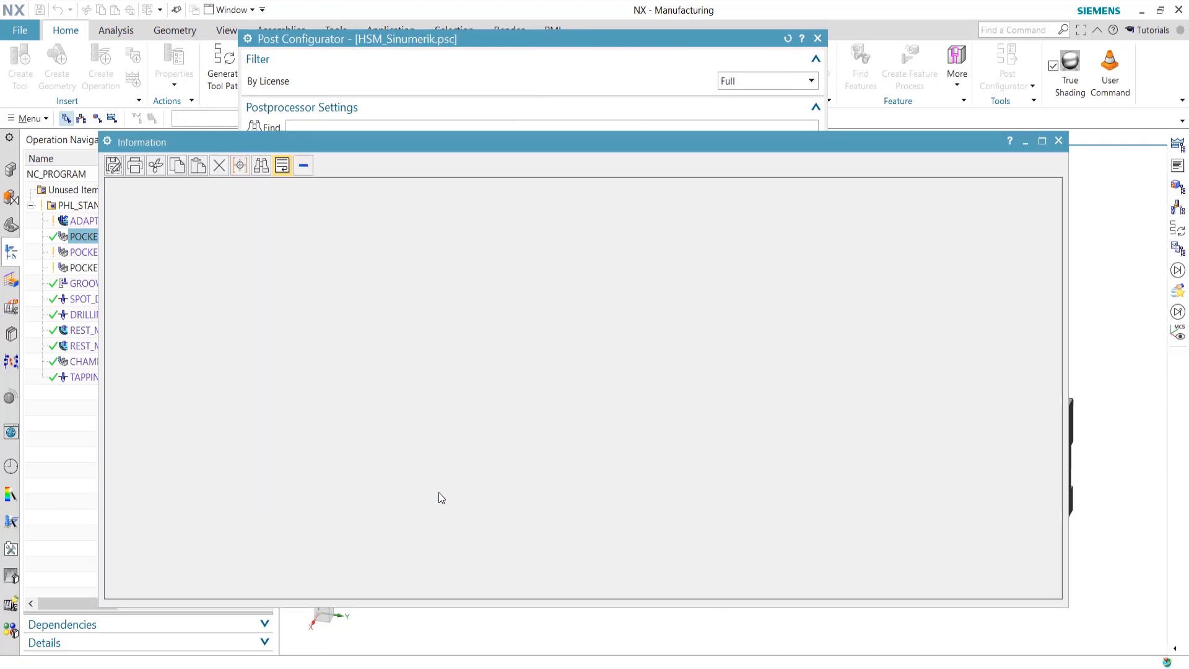
scroll(374, 461, up, 5)
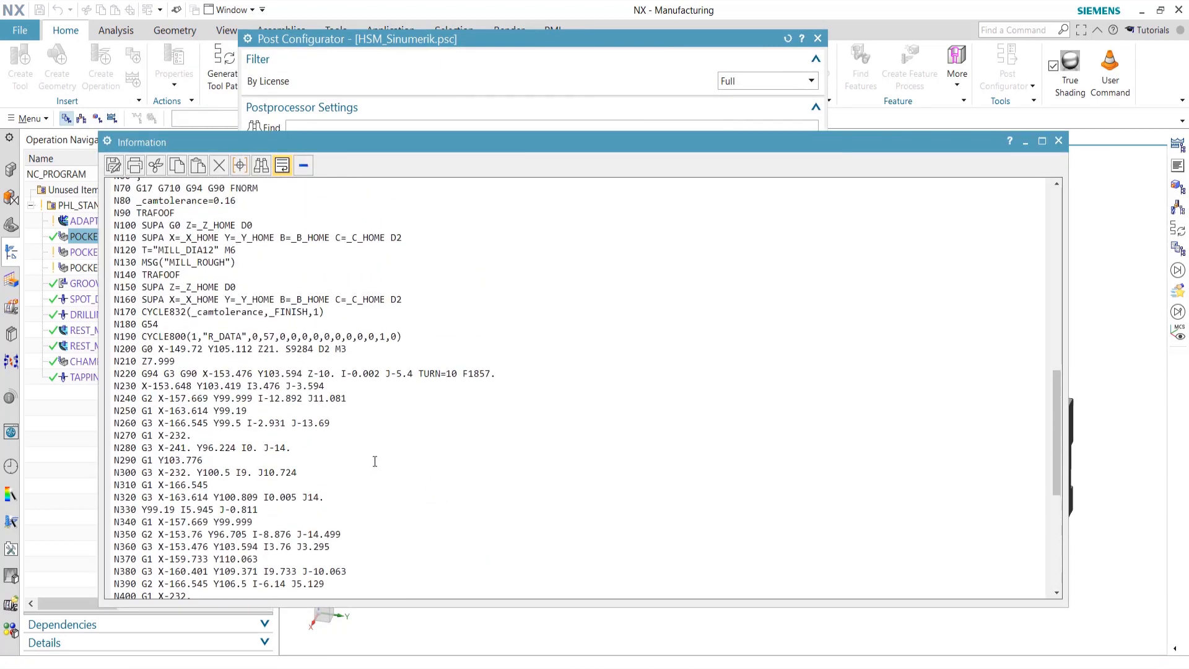
Compare _FINISH in the CYCLE832 line with the siemens_method assignment in the rule
drag(270, 354, 311, 355)
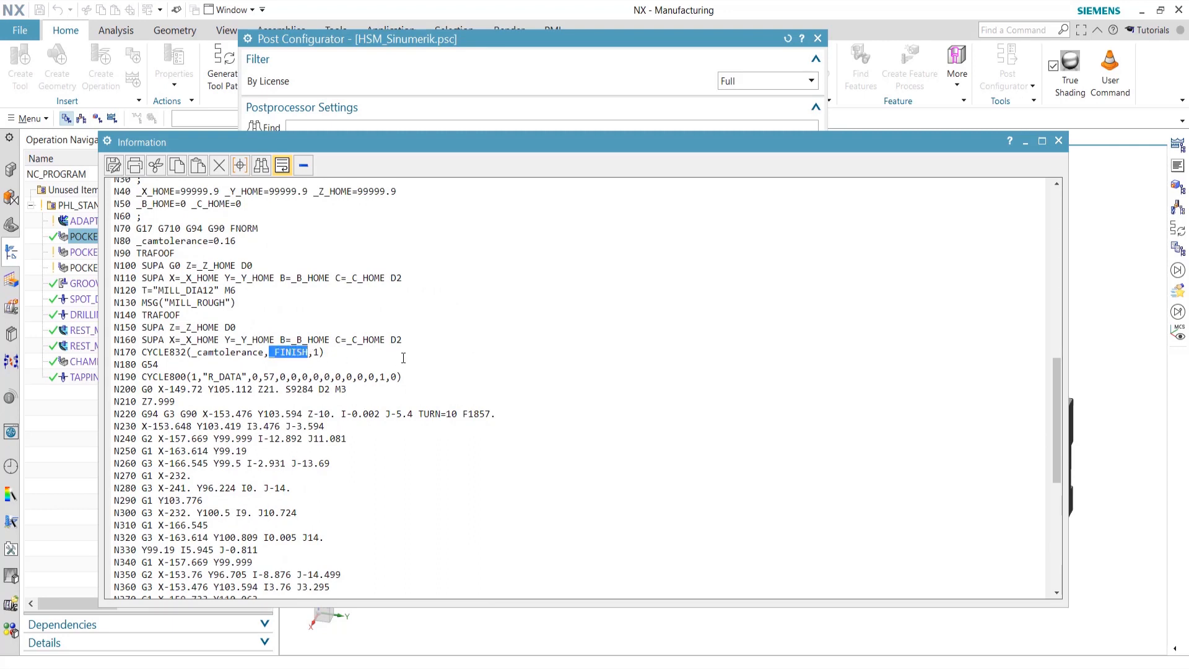
click(615, 46)
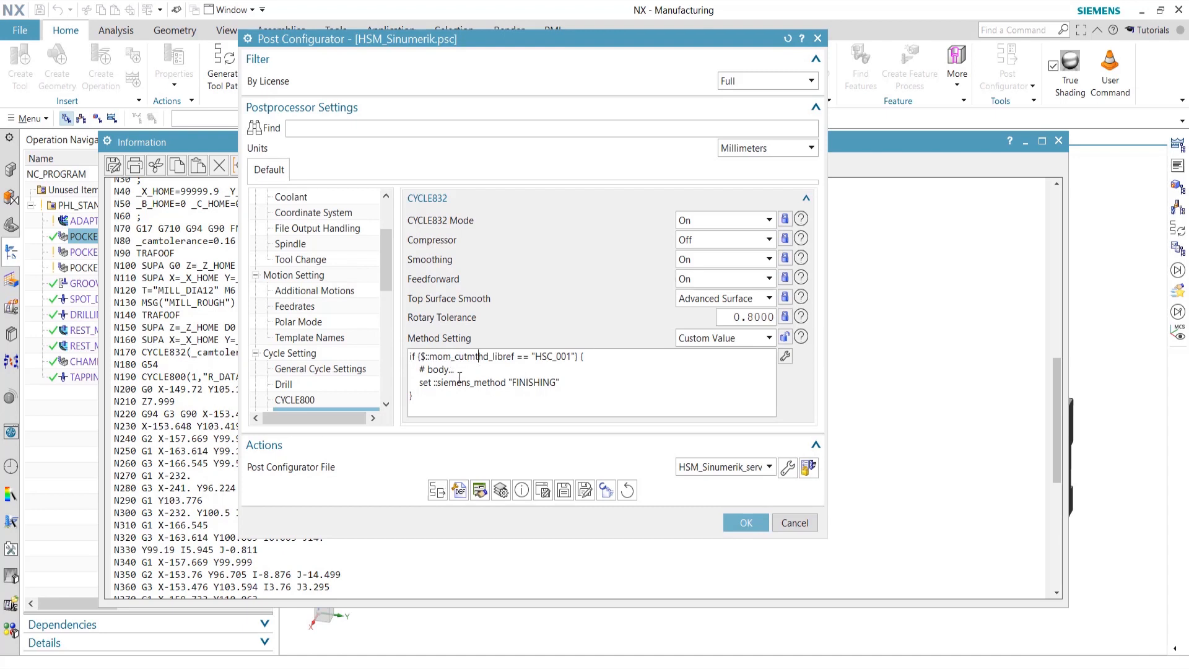
drag(512, 382, 422, 383)
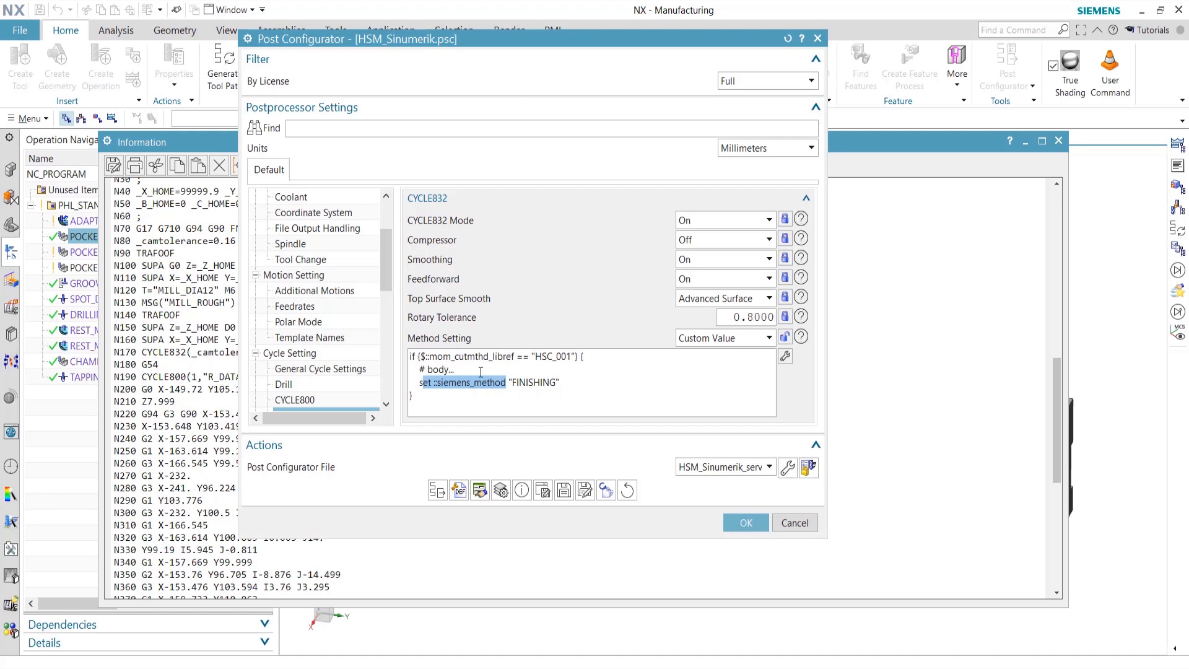
click(205, 354)
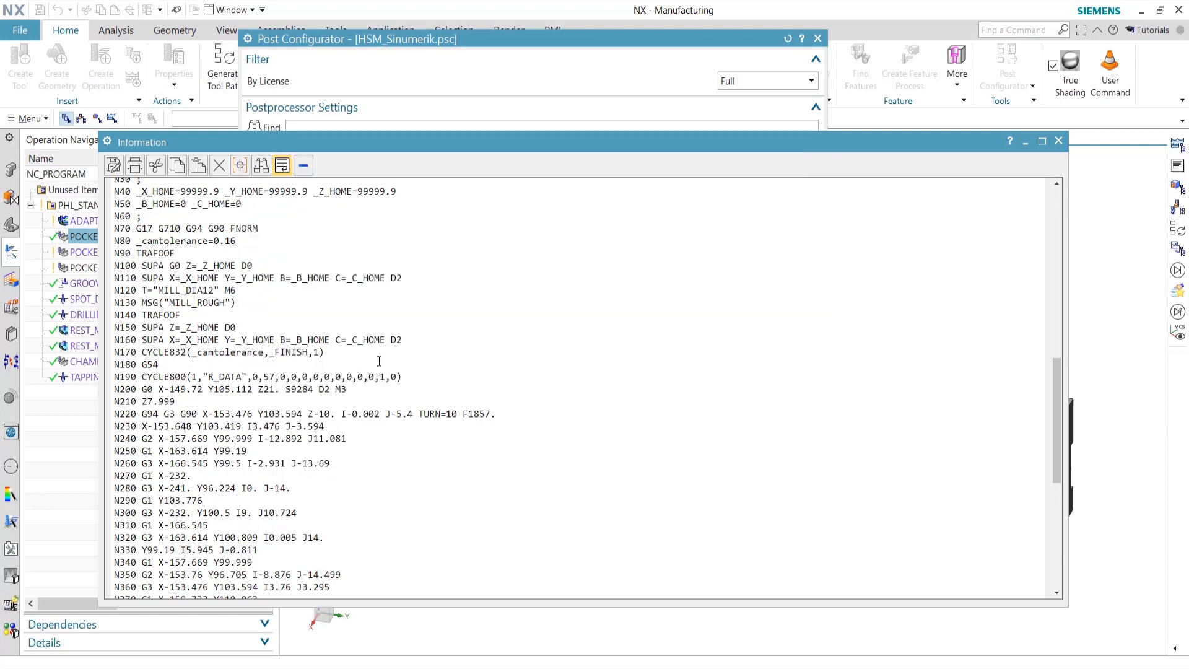